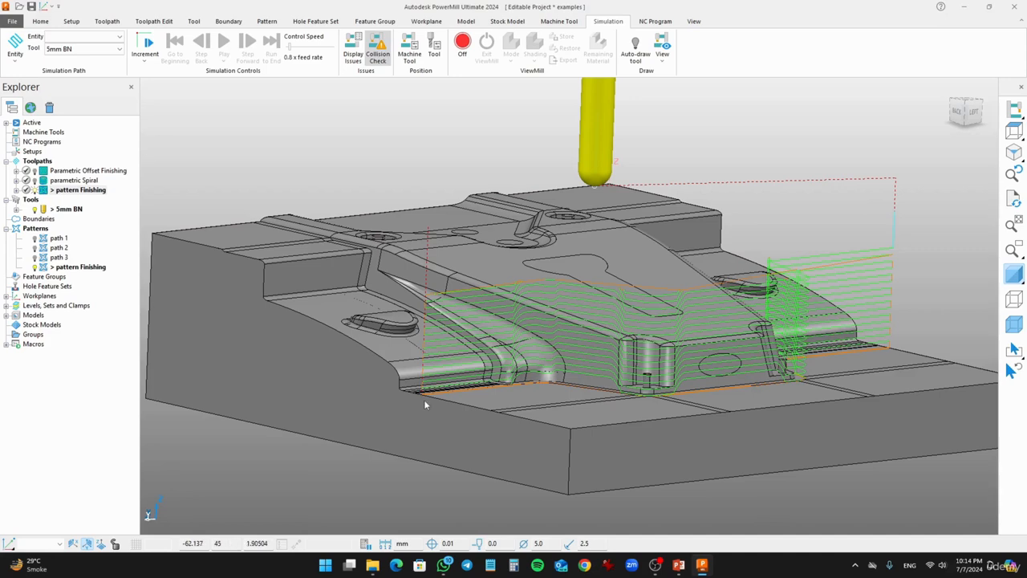
# - Orbit and zoom around the model to examine the existing pattern finishing toolpath
pyautogui.scroll(3, 423, 341)
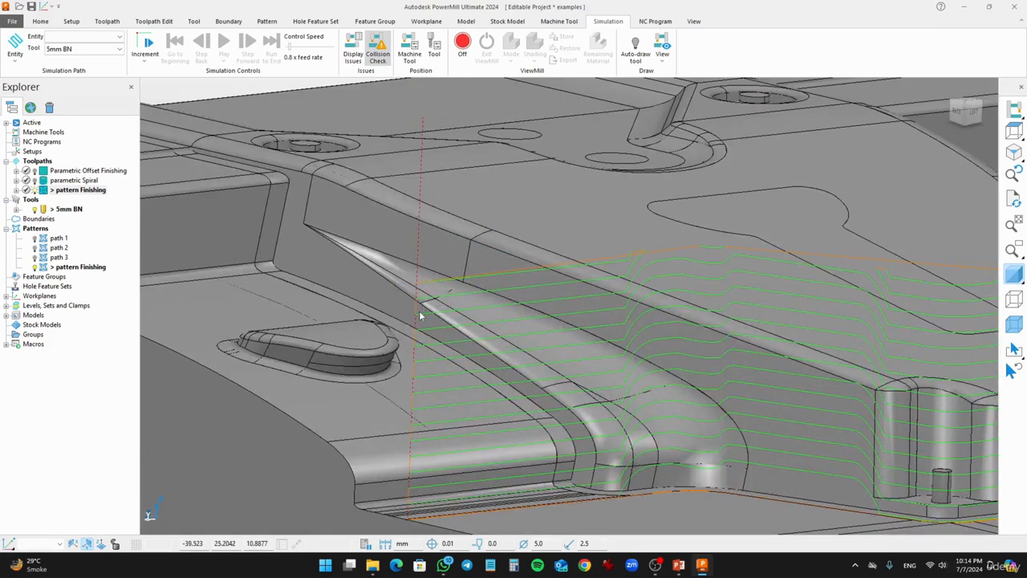
pyautogui.scroll(-3, 420, 312)
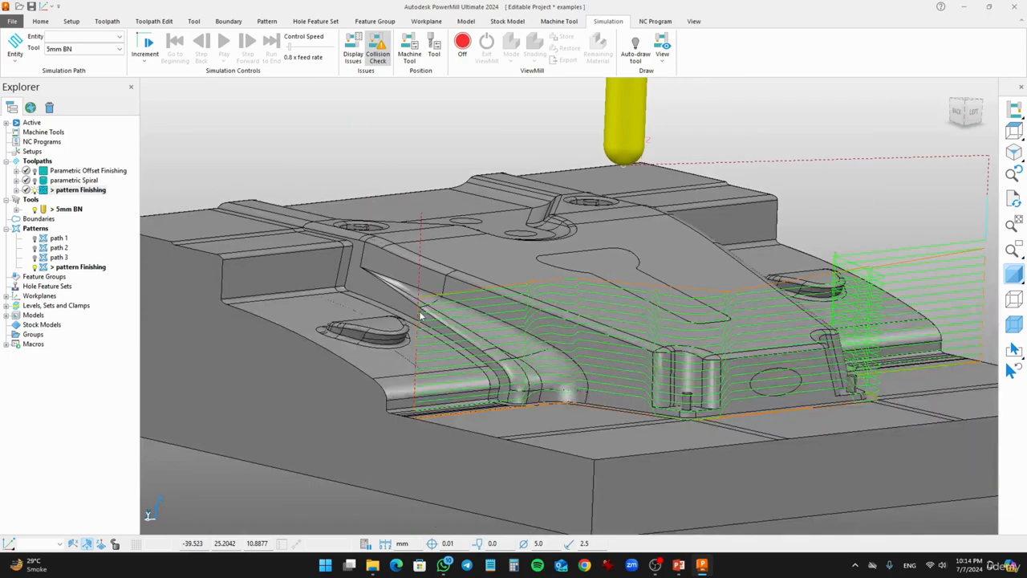
pyautogui.keyDown('shift'); pyautogui.moveTo(621, 392); pyautogui.dragTo(556, 360); pyautogui.keyUp('shift')
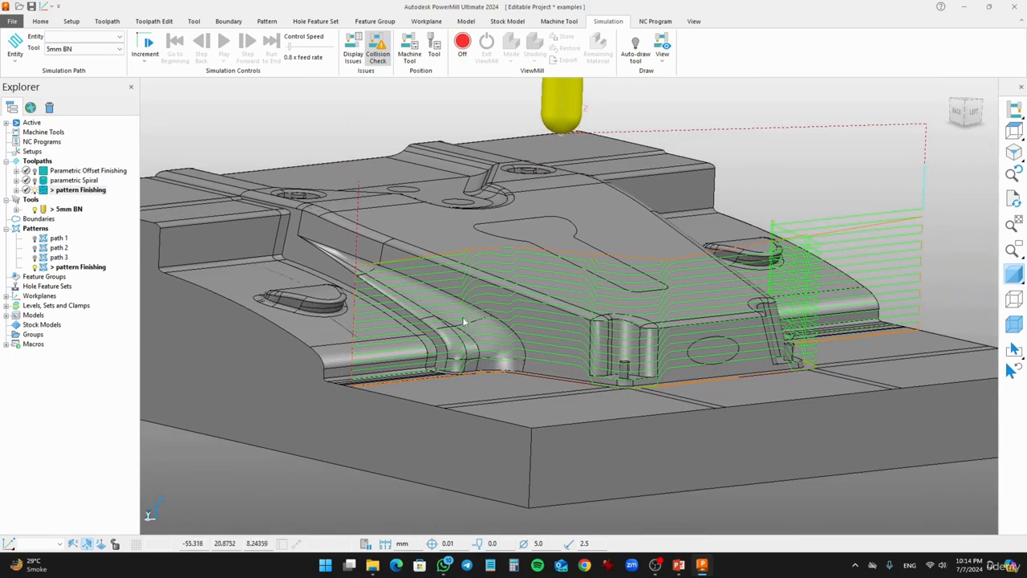
pyautogui.moveTo(470, 263); pyautogui.dragTo(458, 310, button='middle')
pyautogui.scroll(-2, 457, 309)
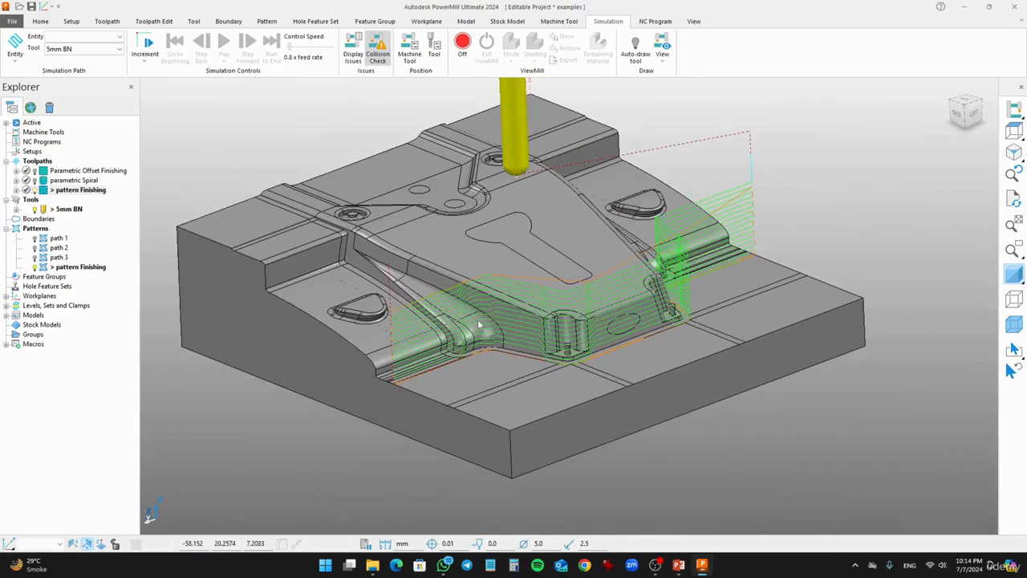
pyautogui.moveTo(482, 323); pyautogui.dragTo(438, 235, button='middle')
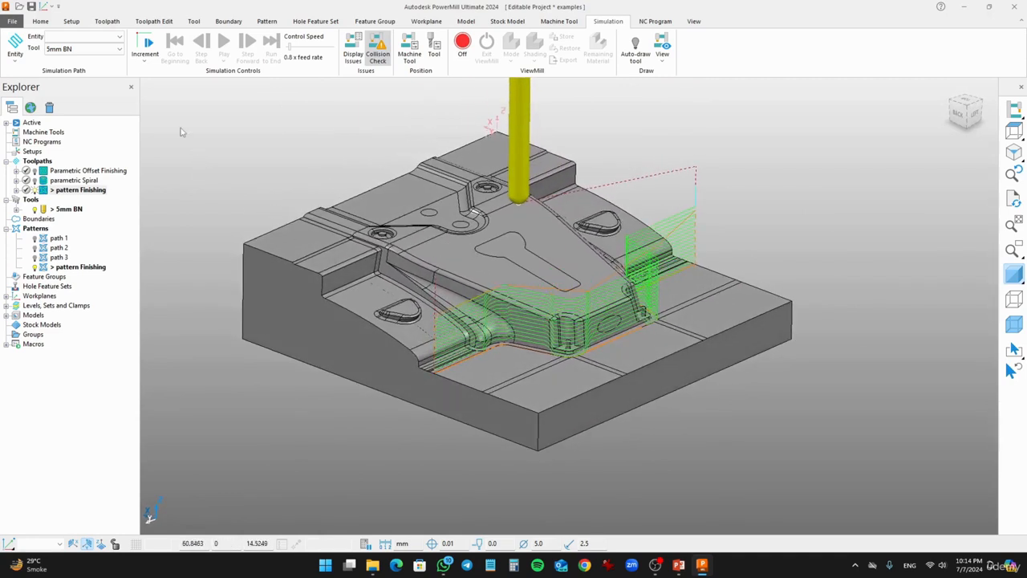
# - Start a new toolpath using the Profile Finishing strategy from the Finishing category
pyautogui.click(106, 21)
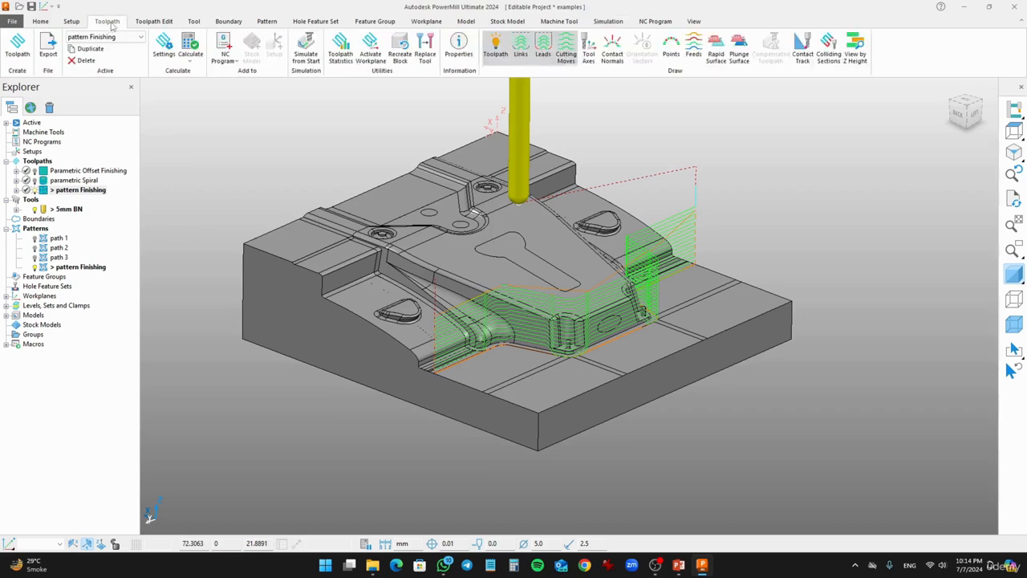
pyautogui.click(18, 45)
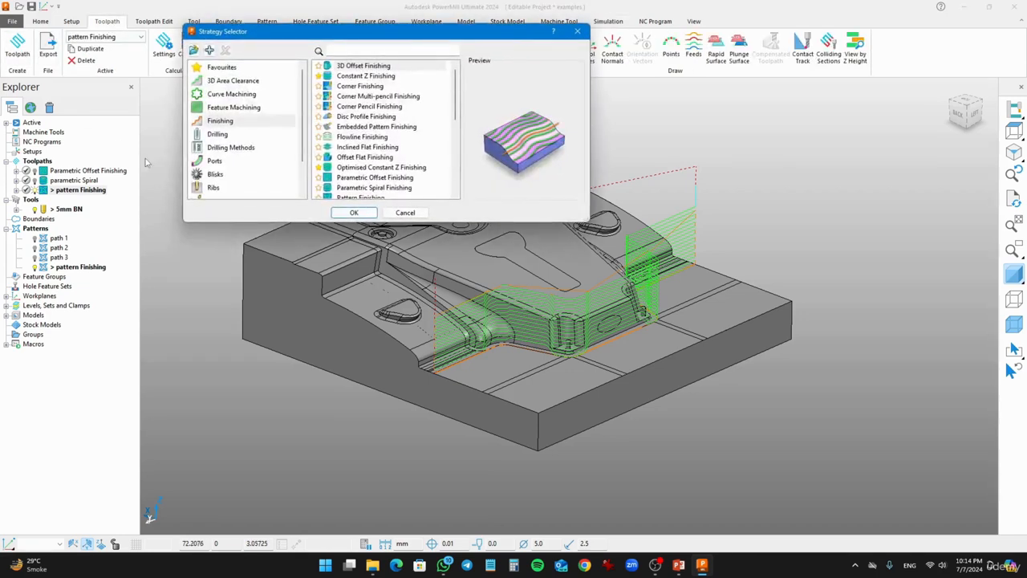
pyautogui.click(217, 122)
pyautogui.scroll(-1, 375, 179)
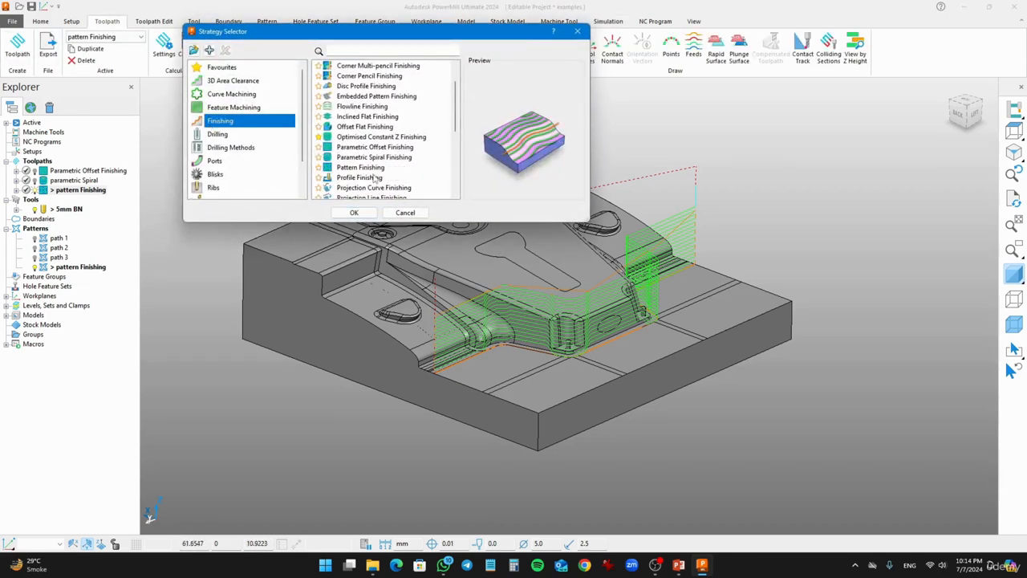
pyautogui.scroll(-1, 375, 178)
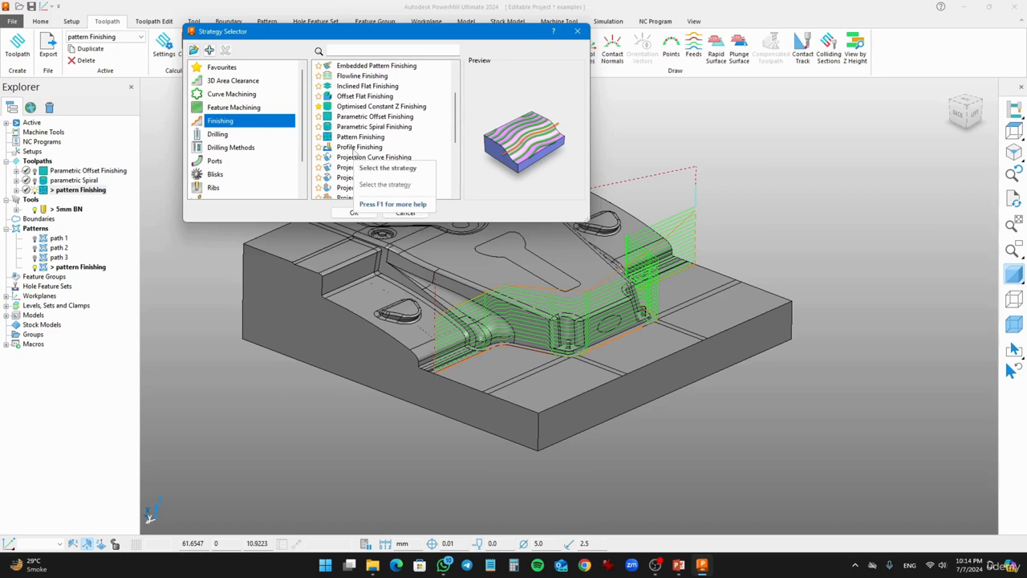
pyautogui.click(357, 148)
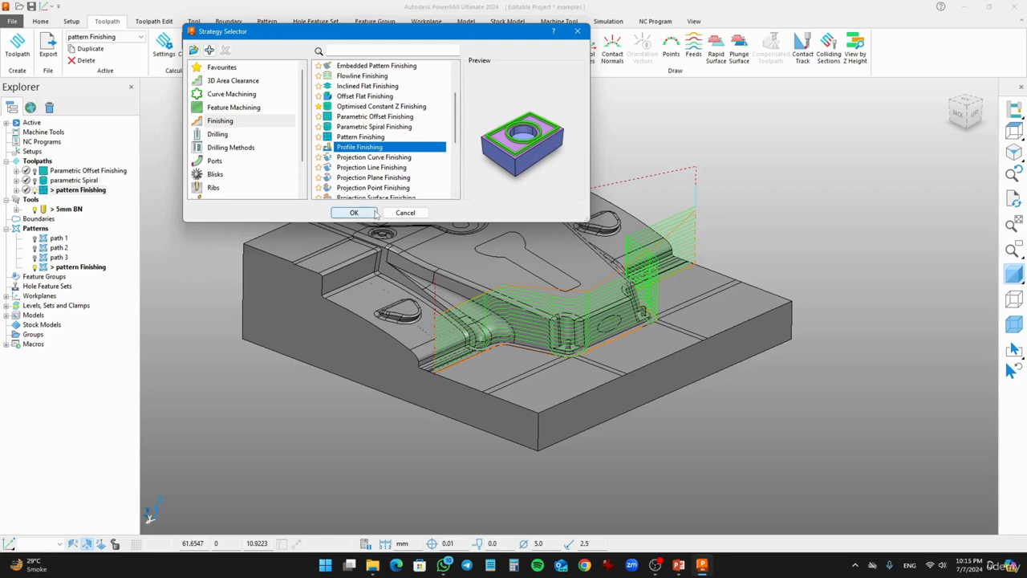
pyautogui.click(375, 214)
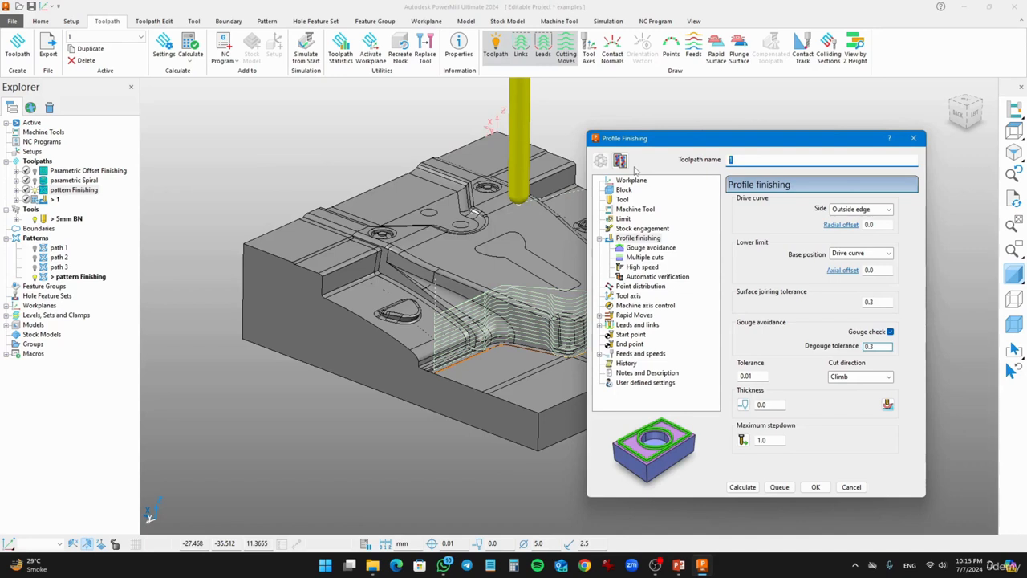
# - Name the toolpath profile finishing and review its block and 5mm BN tool pages
pyautogui.write('profile finishing')
pyautogui.click(624, 190)
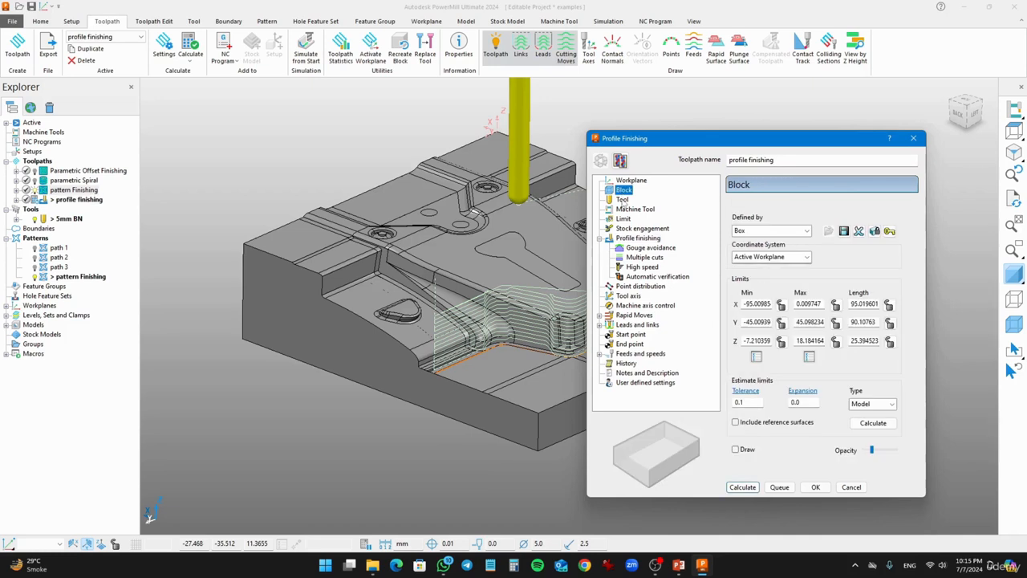
pyautogui.click(623, 200)
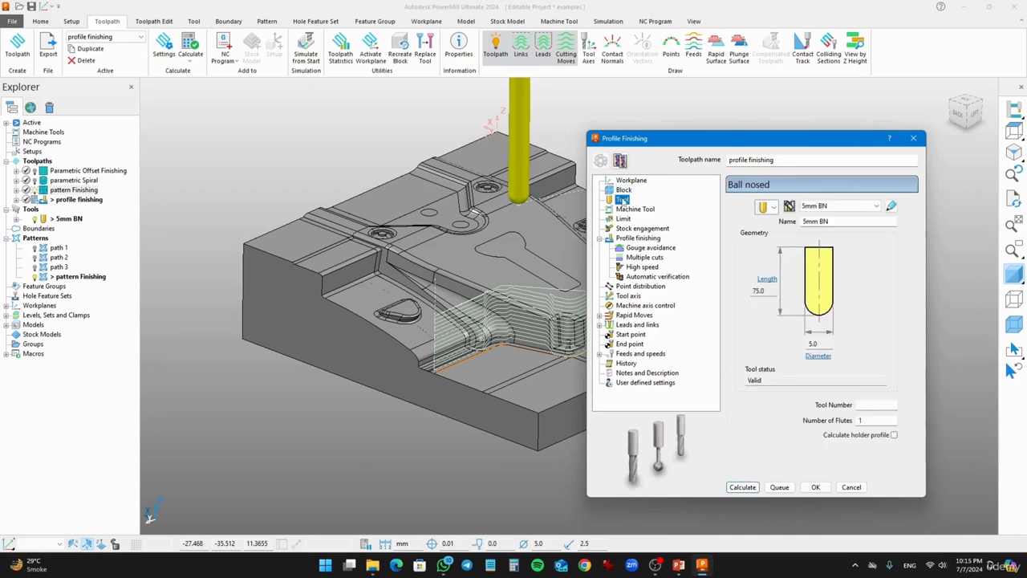
pyautogui.click(848, 224)
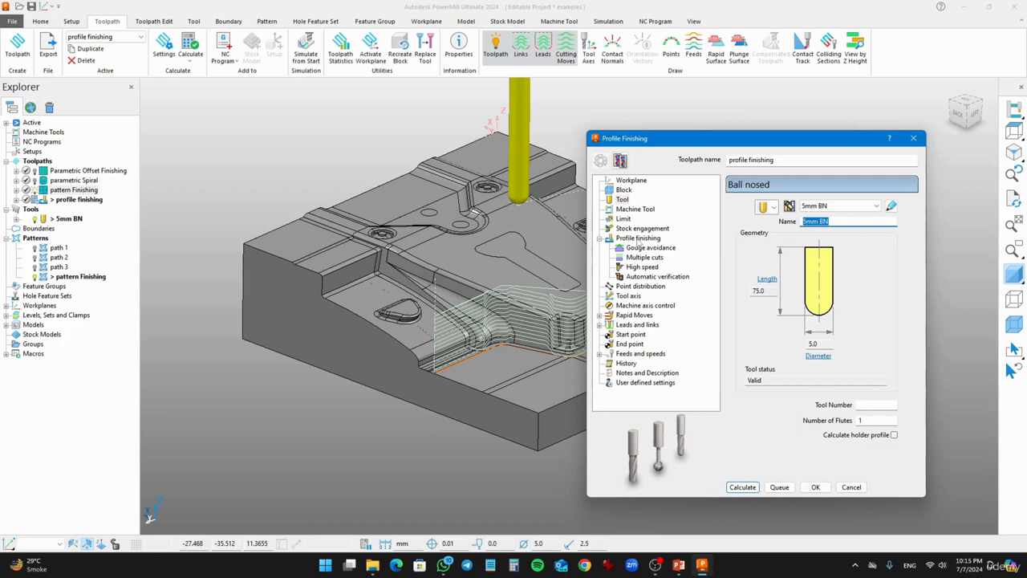
# - Move the profile finishing dialog aside and select the model's upper flat surface to drive the profile
pyautogui.click(639, 238)
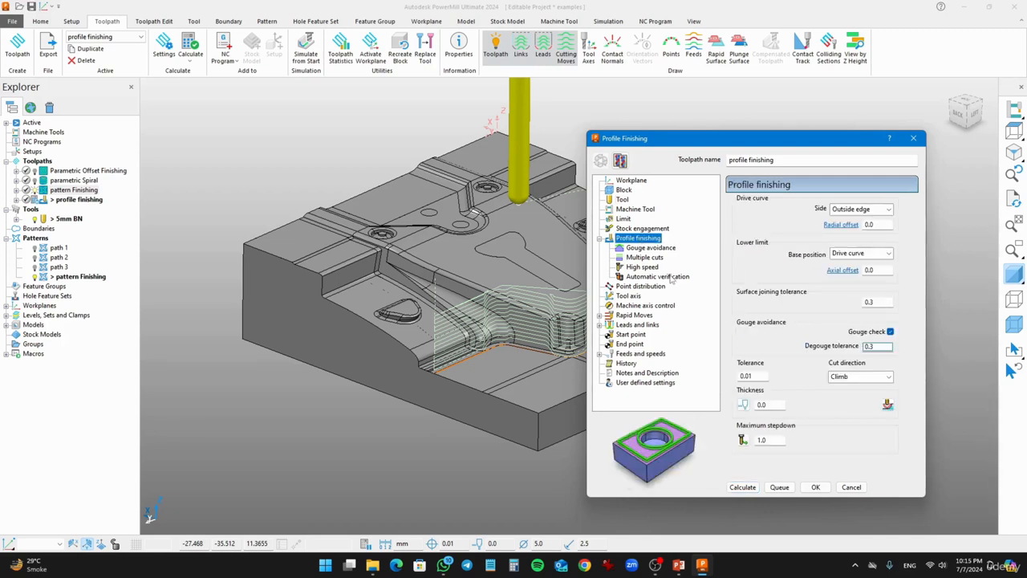
pyautogui.moveTo(748, 142); pyautogui.dragTo(253, 112)
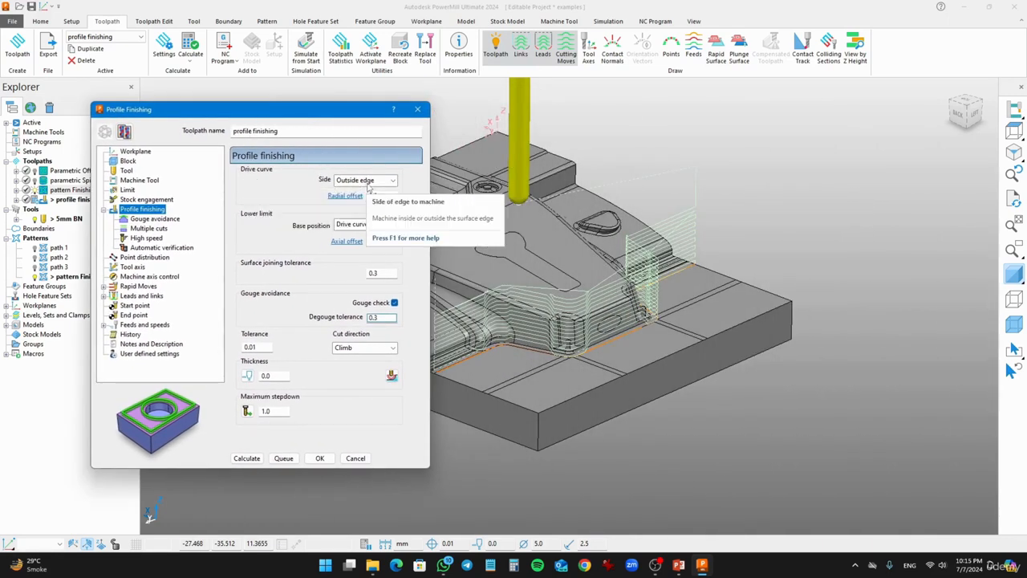
pyautogui.moveTo(349, 112); pyautogui.dragTo(275, 118)
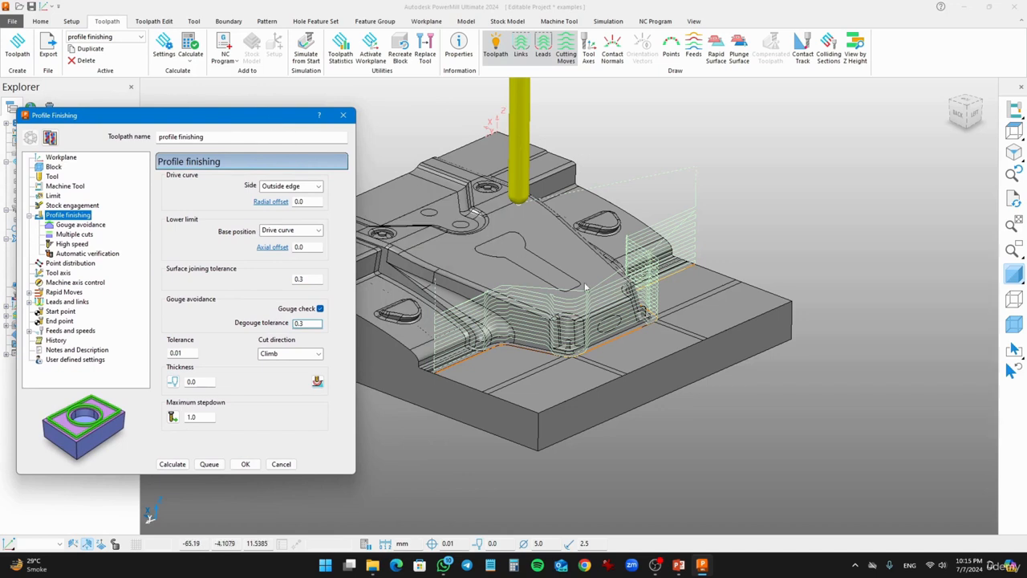
pyautogui.keyDown('shift'); pyautogui.moveTo(585, 286); pyautogui.dragTo(717, 289, button='middle'); pyautogui.keyUp('shift')
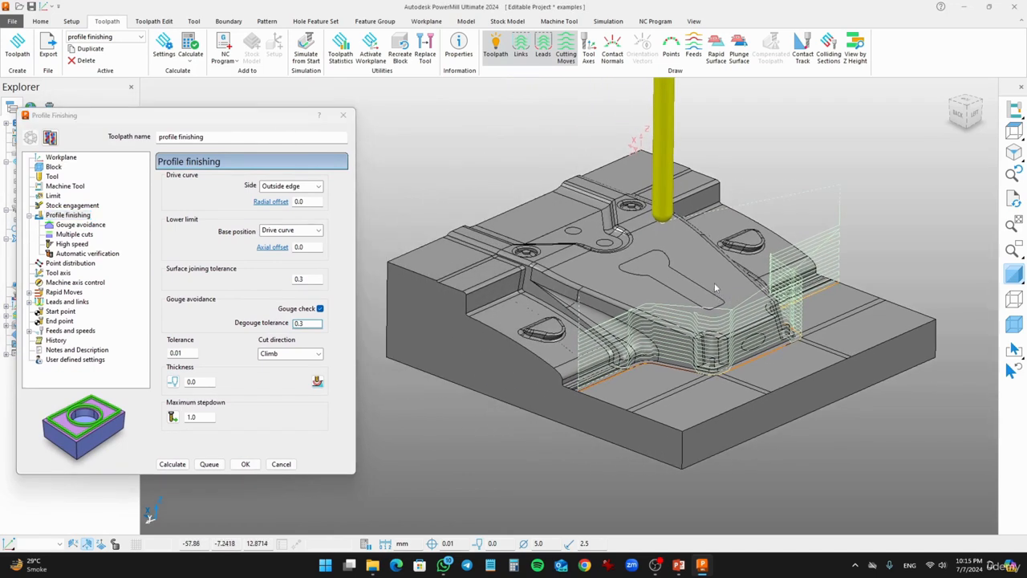
pyautogui.moveTo(713, 283); pyautogui.dragTo(626, 286, button='middle')
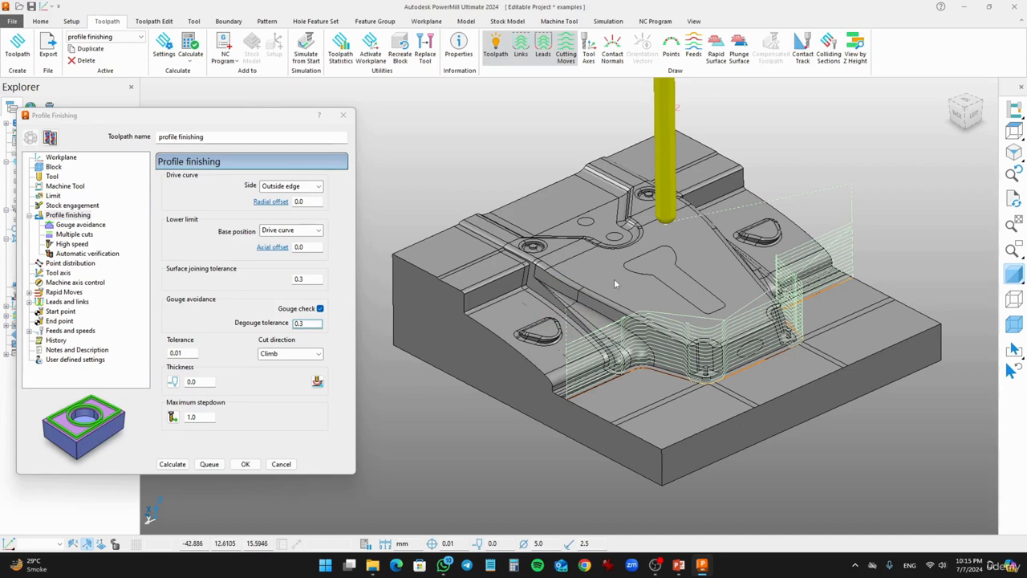
pyautogui.click(612, 275)
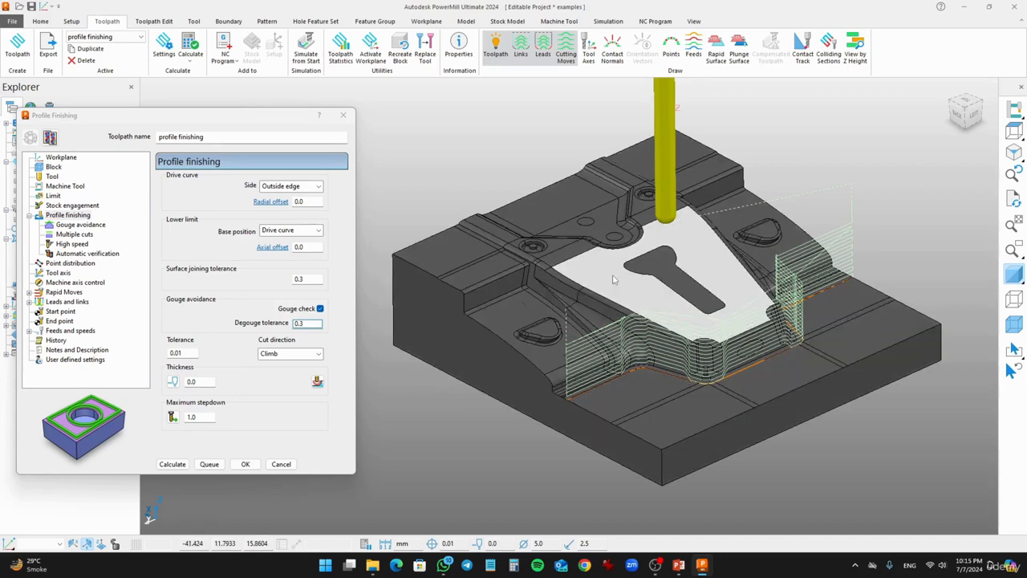
pyautogui.click(658, 275)
pyautogui.moveTo(522, 289); pyautogui.dragTo(744, 243, button='middle')
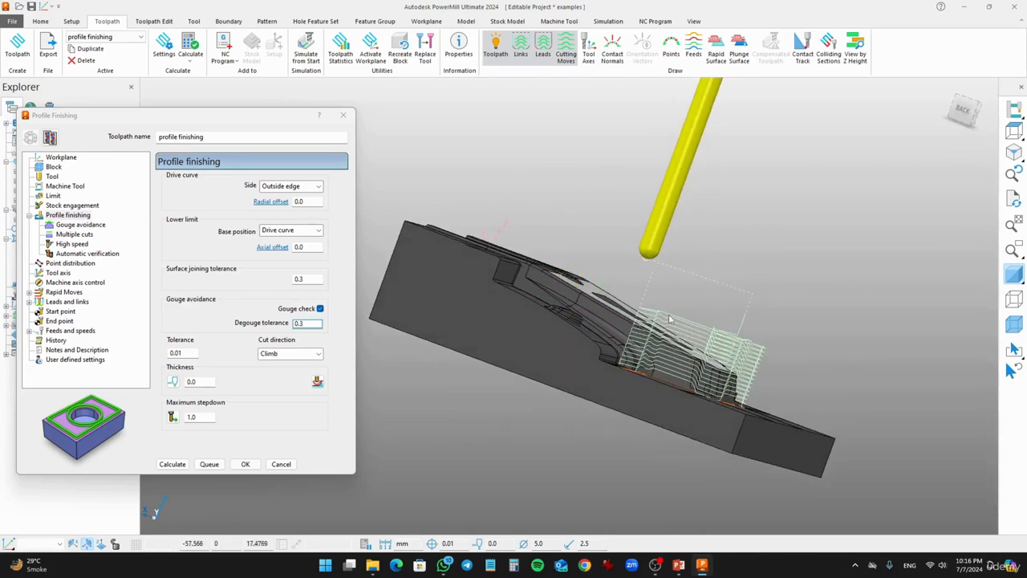
pyautogui.moveTo(670, 319); pyautogui.dragTo(540, 272, button='middle')
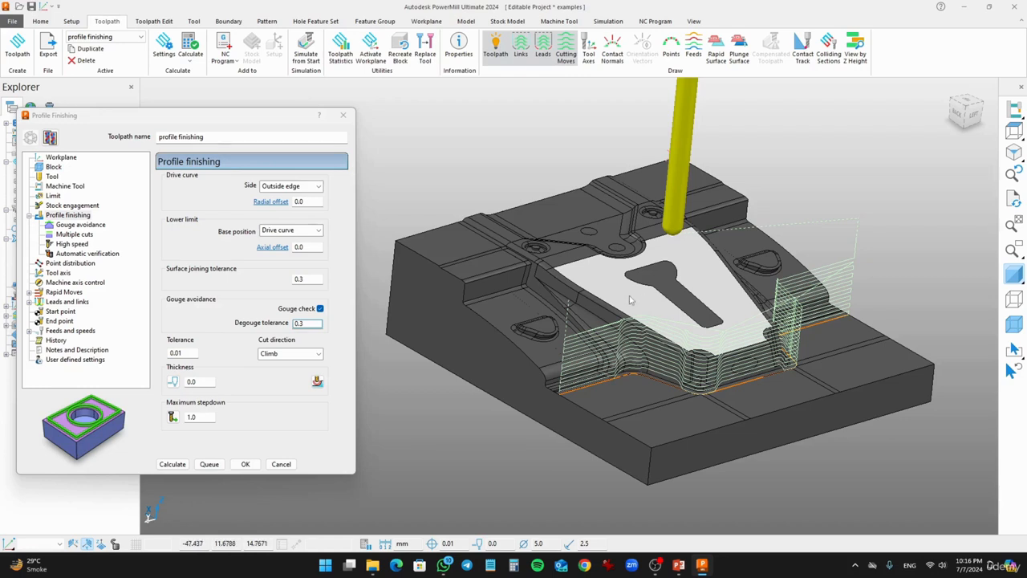
# - Switch the drive curve side to Inside edge and back to Outside edge
pyautogui.click(291, 188)
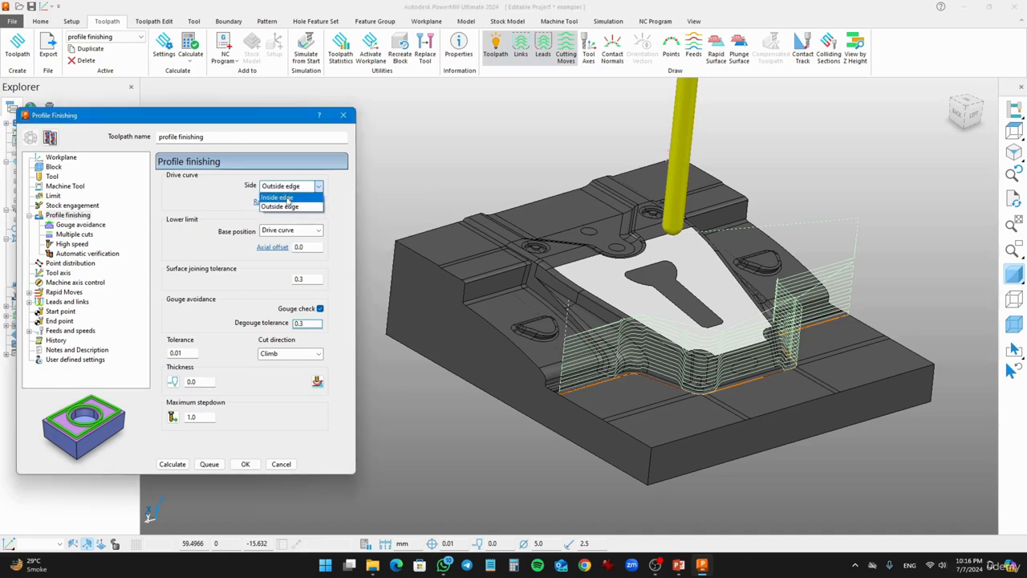
pyautogui.click(286, 198)
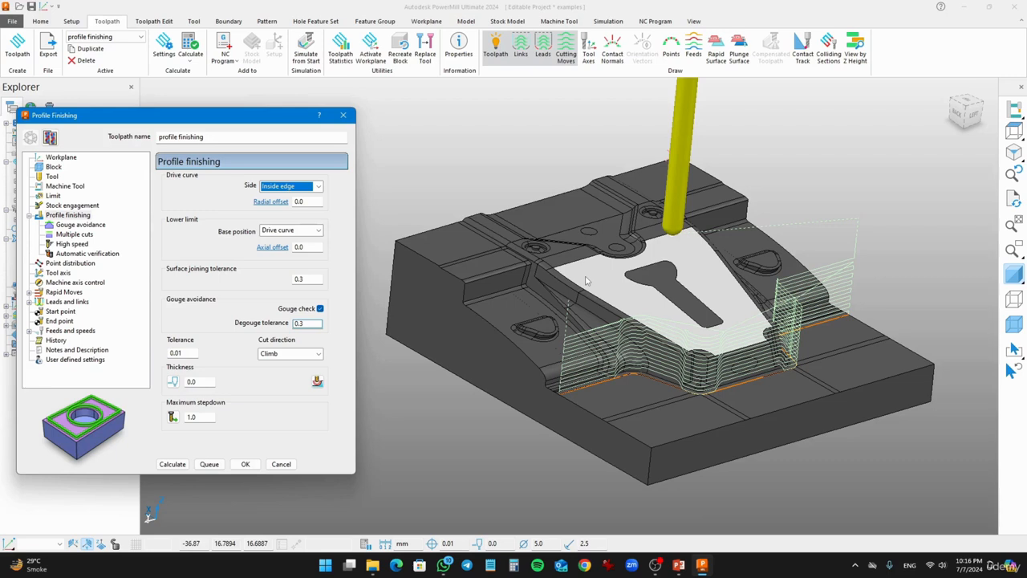
pyautogui.click(319, 186)
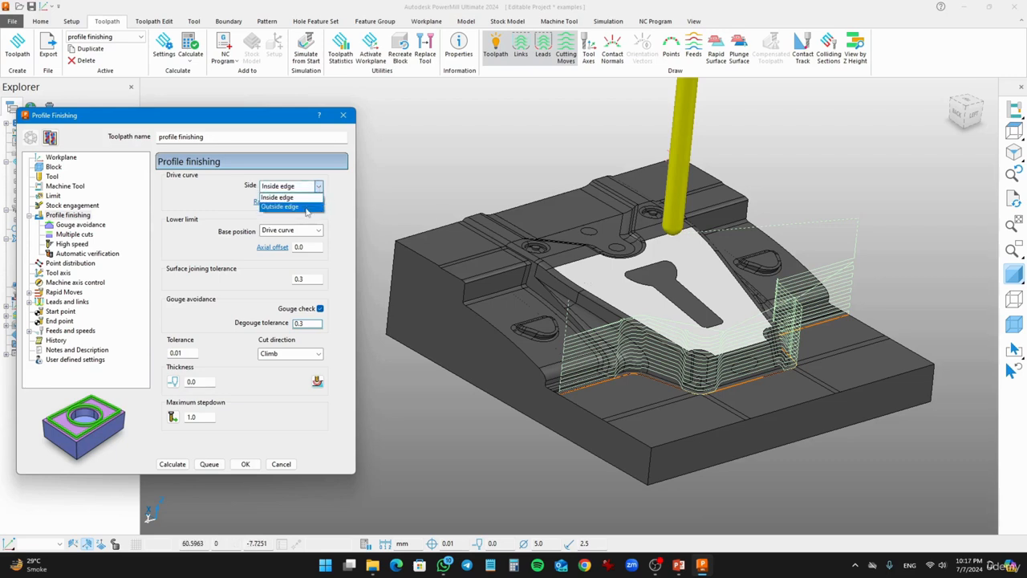
pyautogui.click(289, 207)
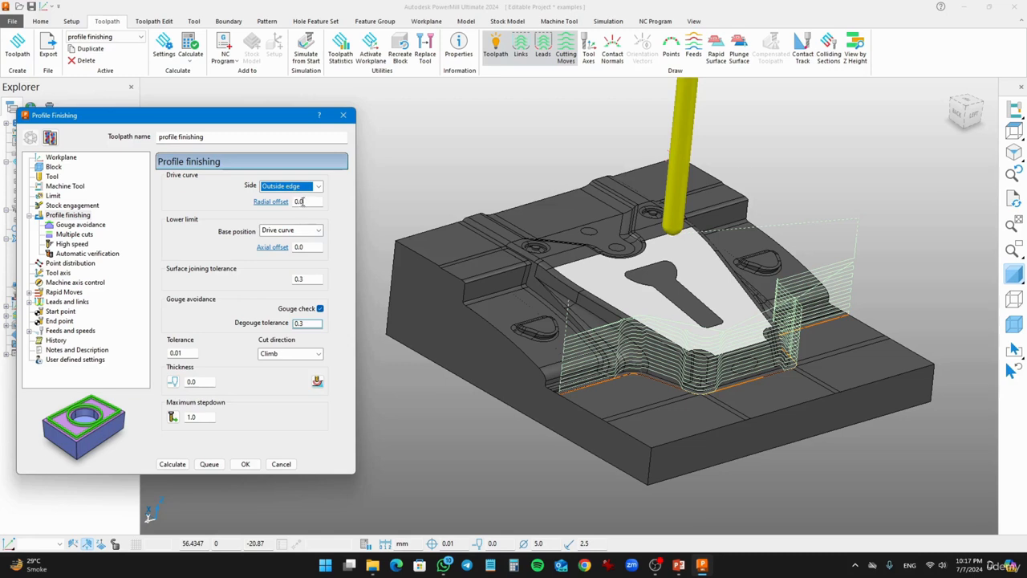
# - Set the drive curve side to Inside edge
pyautogui.moveTo(309, 201); pyautogui.dragTo(290, 201)
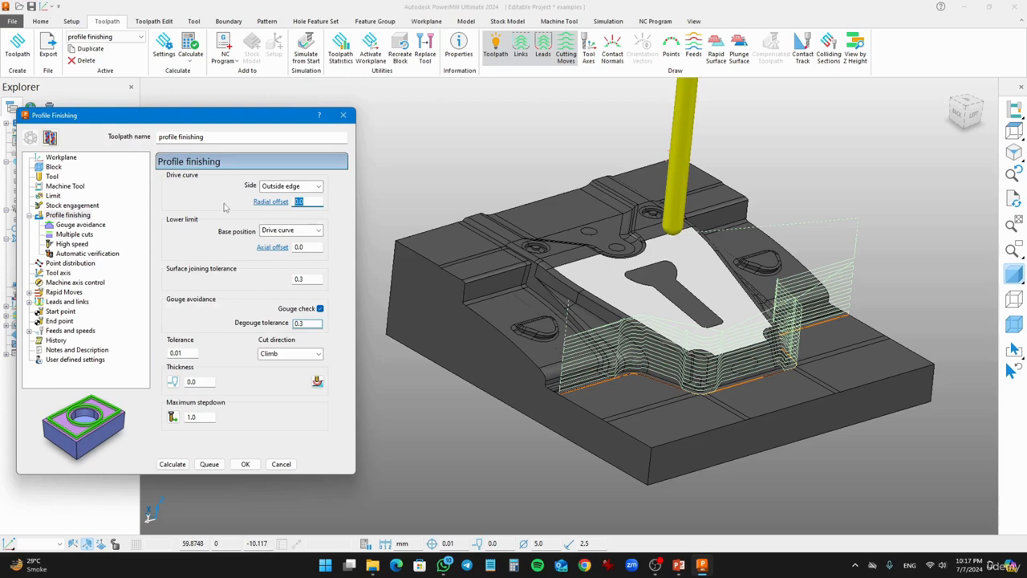
pyautogui.click(288, 187)
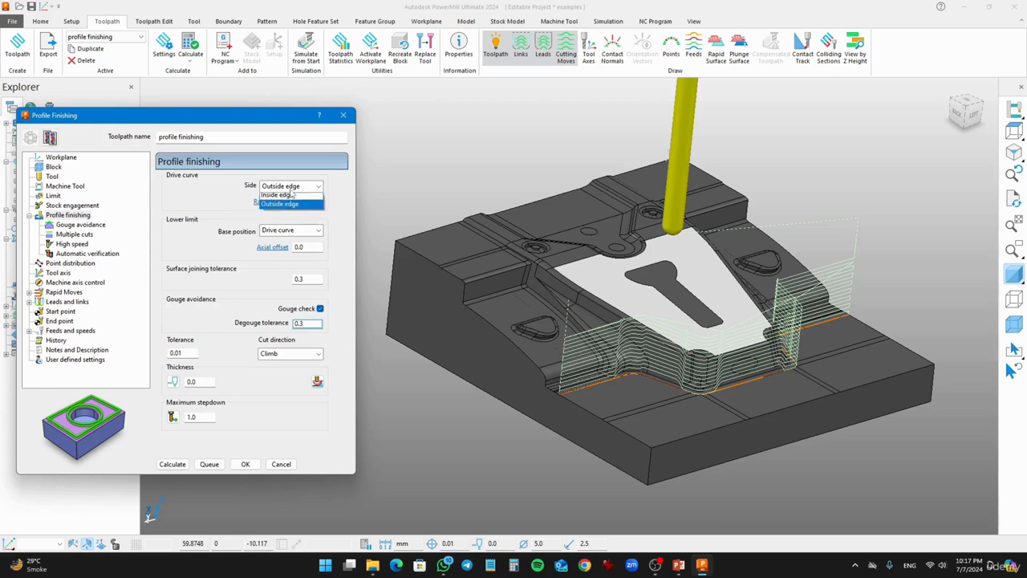
pyautogui.click(283, 197)
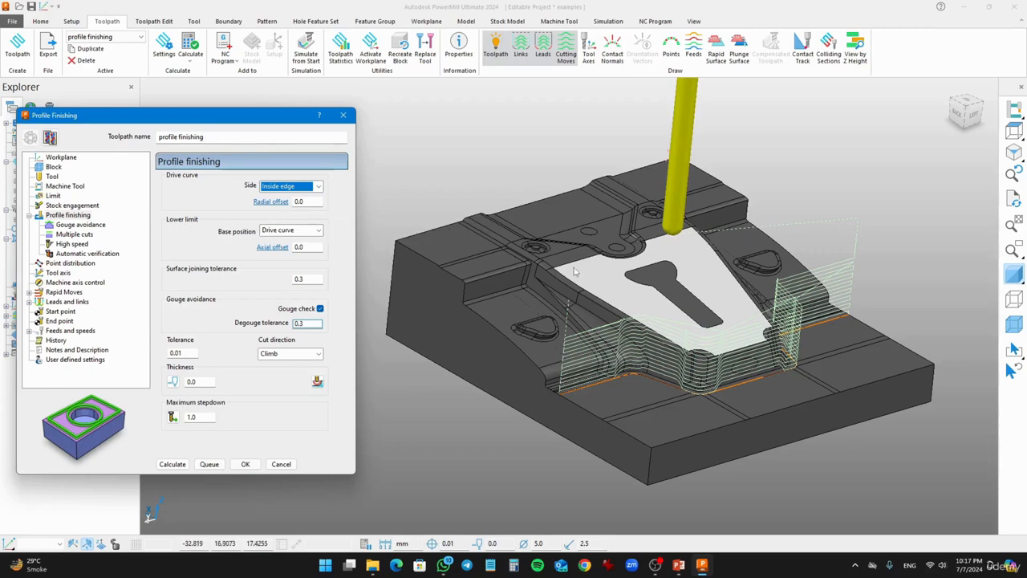
# - Inspect the lower limit base position, surface joining tolerance and gouge check options of the profile finishing settings
pyautogui.moveTo(711, 350); pyautogui.dragTo(562, 280, button='middle')
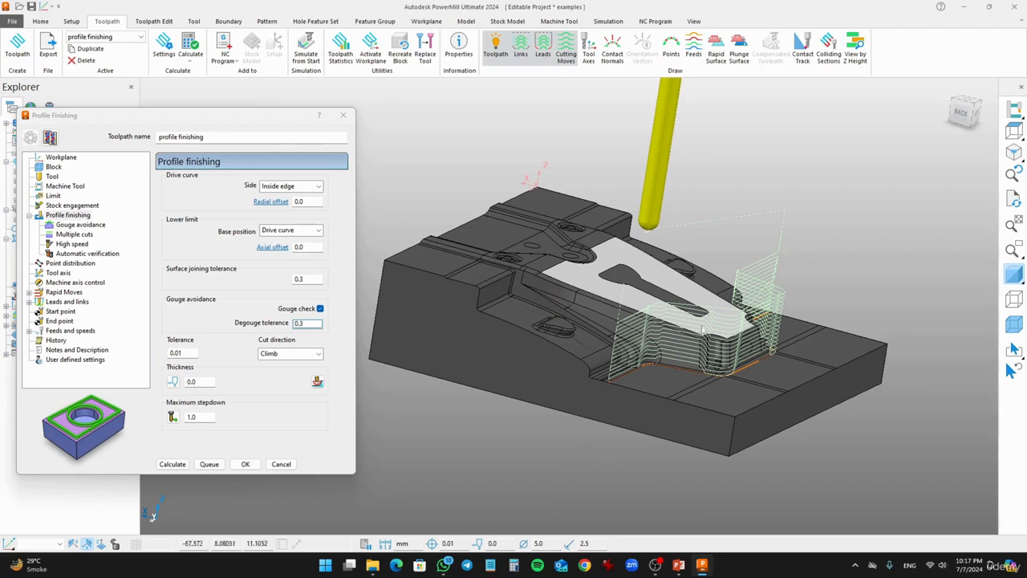
pyautogui.click(289, 232)
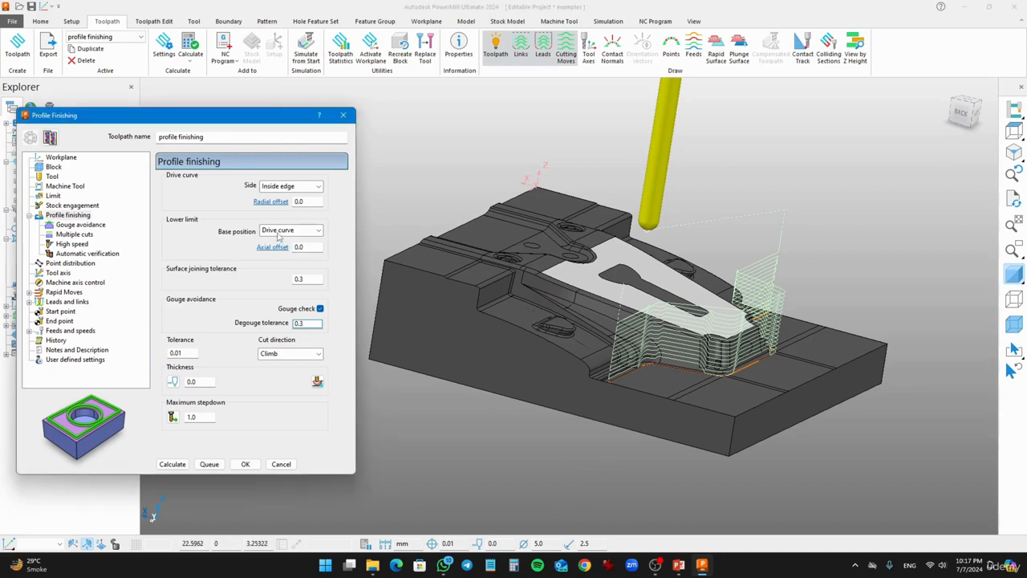
pyautogui.click(277, 251)
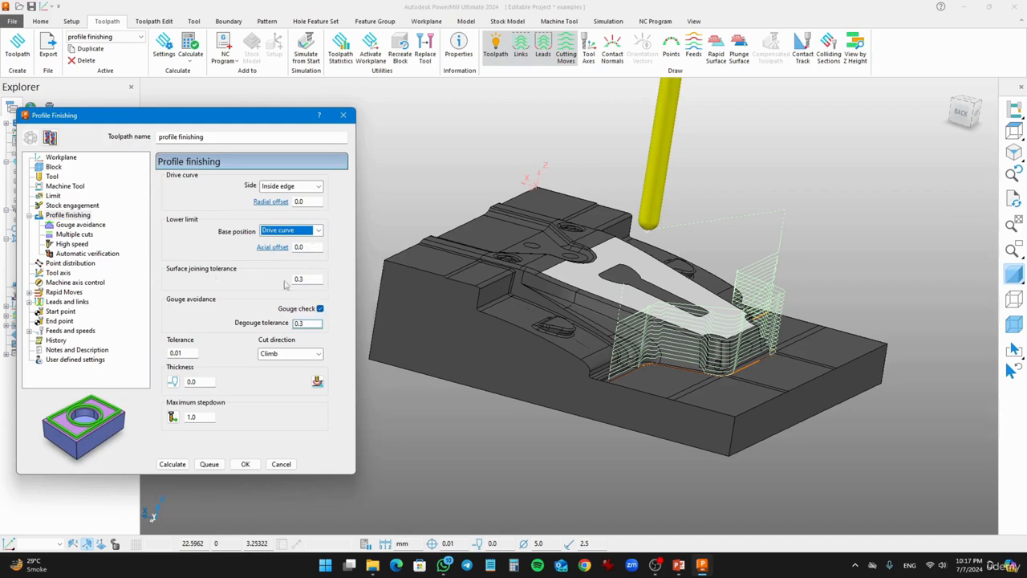
pyautogui.doubleClick(311, 281)
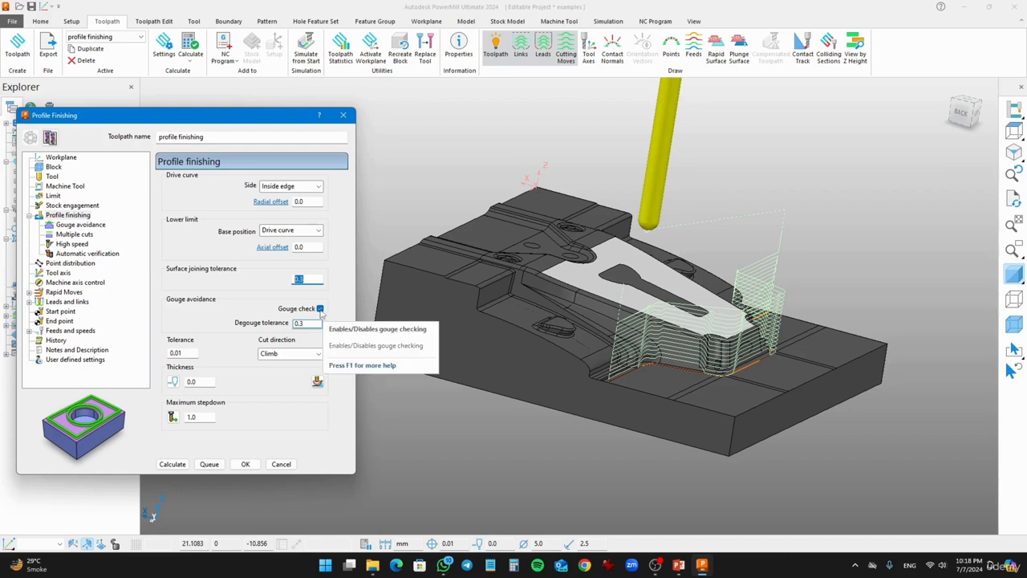
pyautogui.click(320, 308)
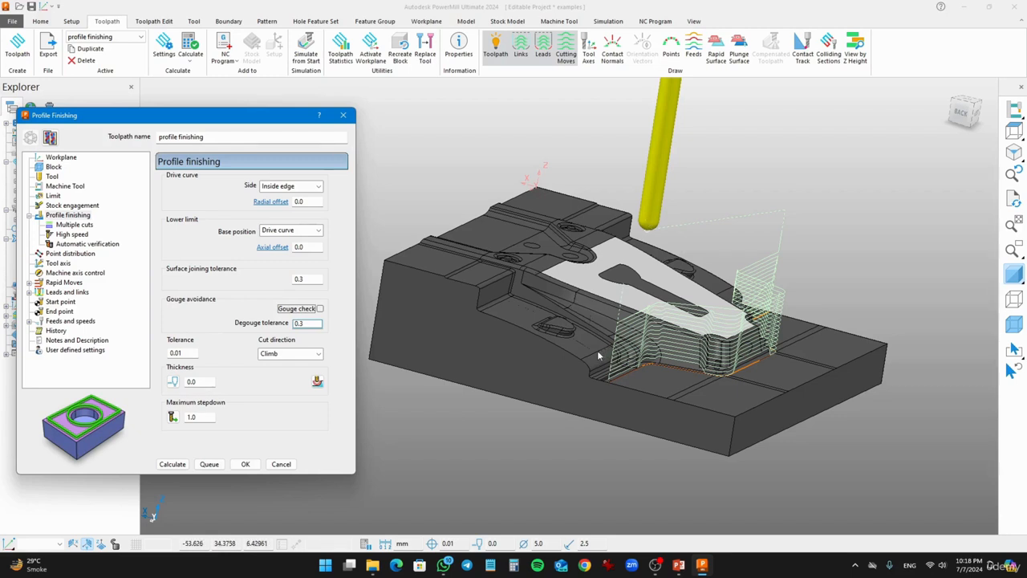
pyautogui.click(321, 309)
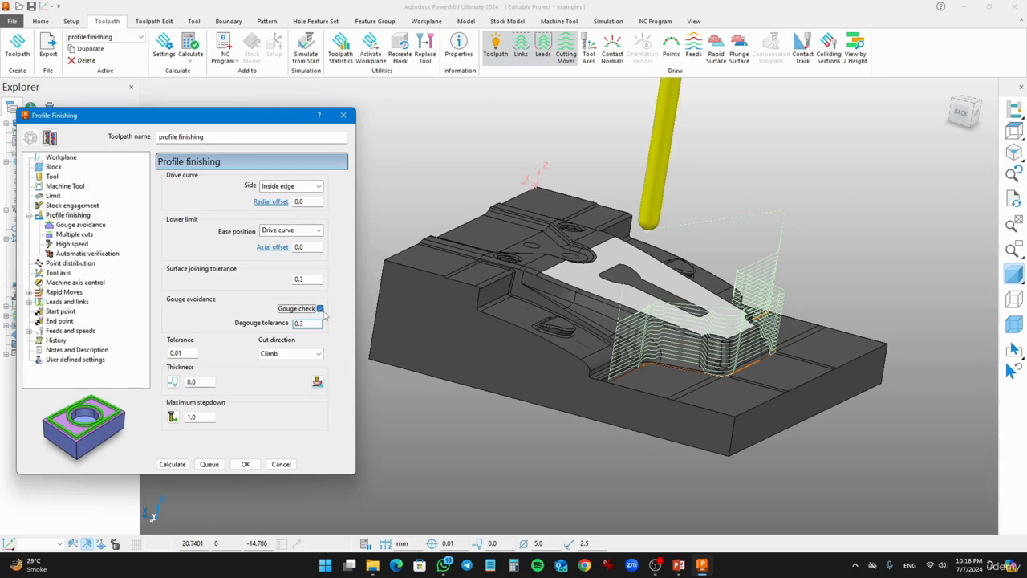
# - Inspect the tolerance, thickness and cut direction settings of the profile finishing toolpath
pyautogui.click(186, 353)
pyautogui.click(208, 382)
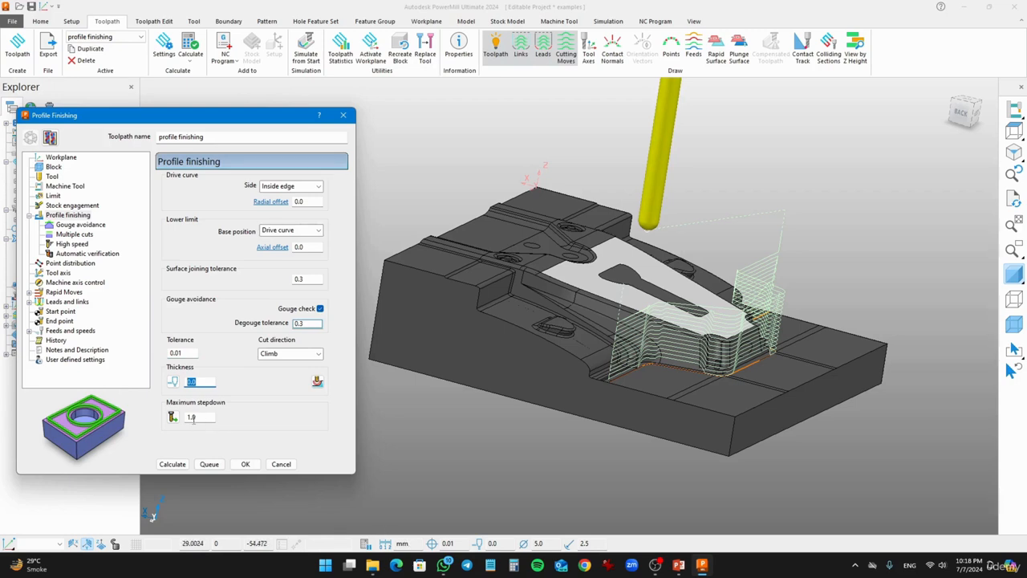
pyautogui.press('Tab')
pyautogui.click(308, 360)
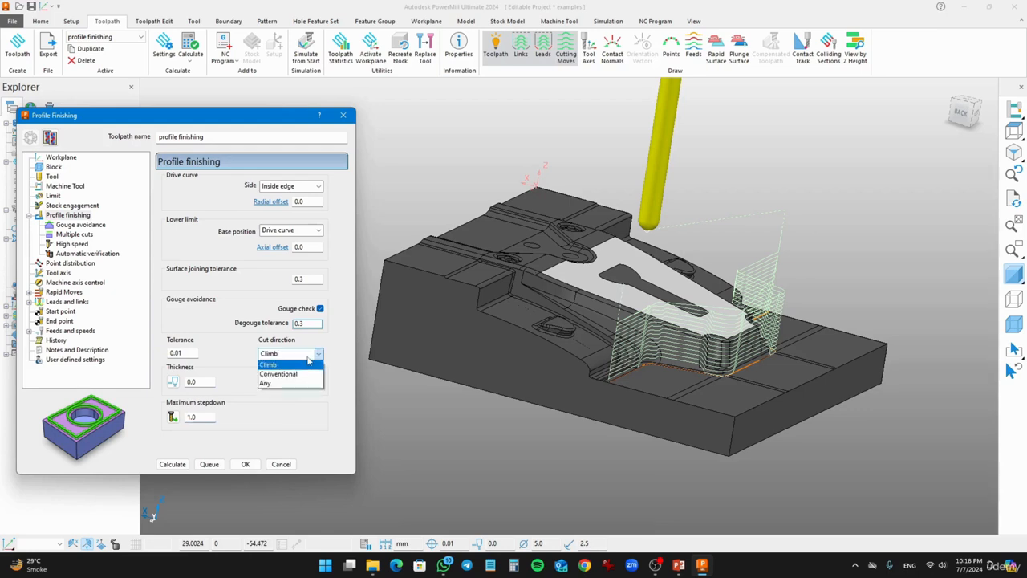
pyautogui.click(307, 360)
# - Check the gouge avoidance page and set the multiple cuts mode to Off
pyautogui.click(80, 226)
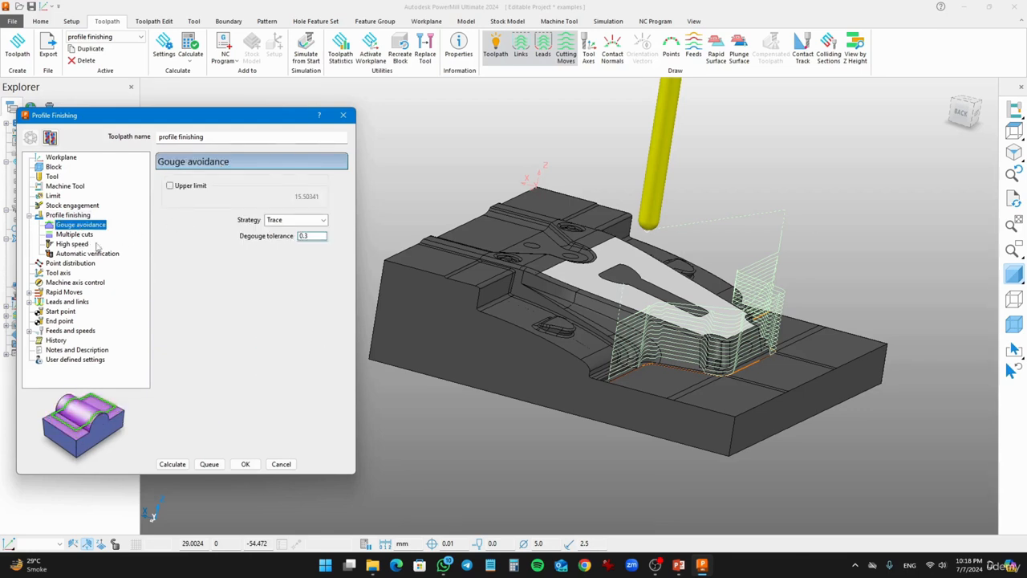
pyautogui.click(75, 234)
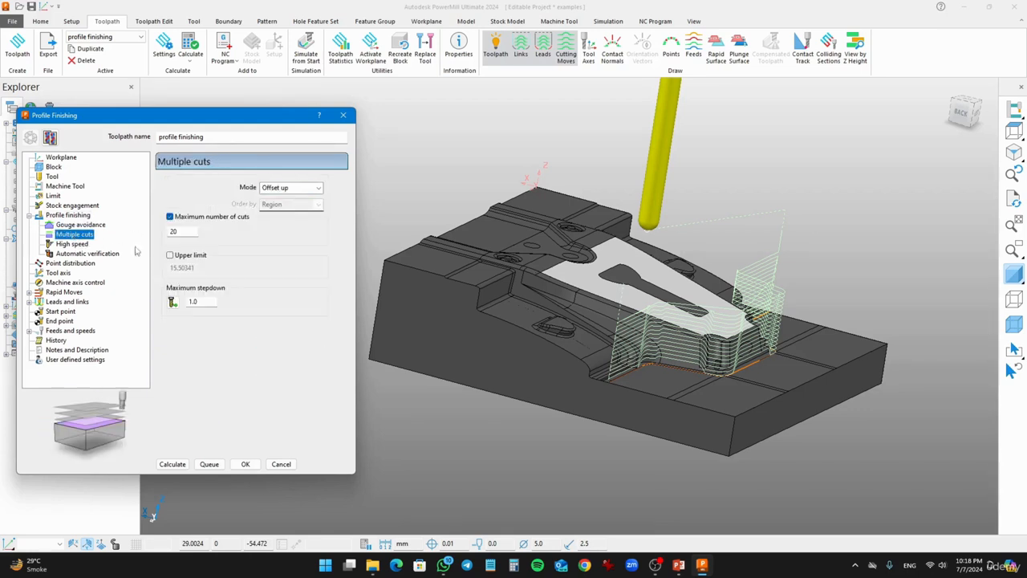
pyautogui.click(273, 190)
pyautogui.click(273, 199)
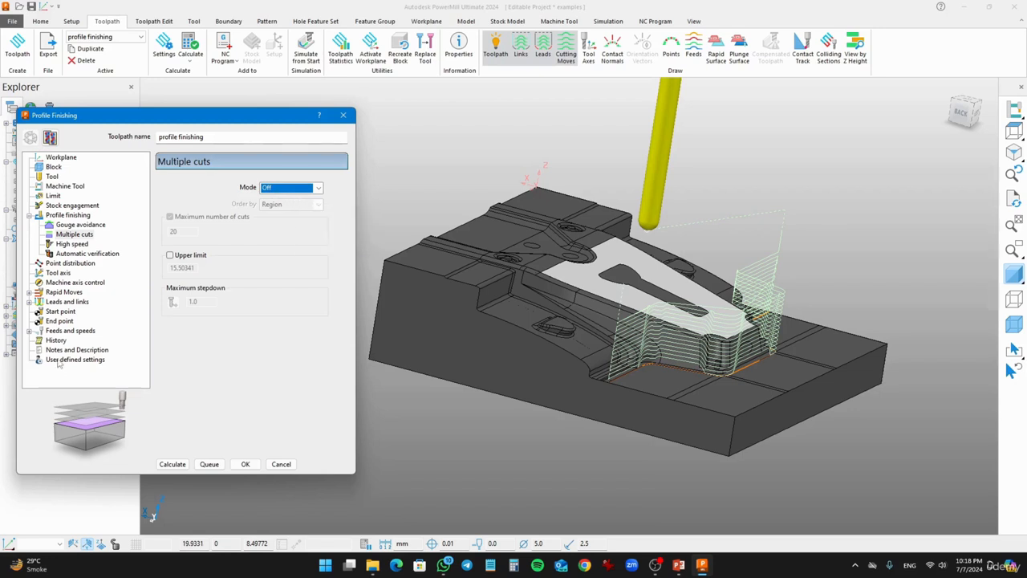
# - Review the feeds and speeds and calculate the profile finishing toolpath
pyautogui.click(52, 332)
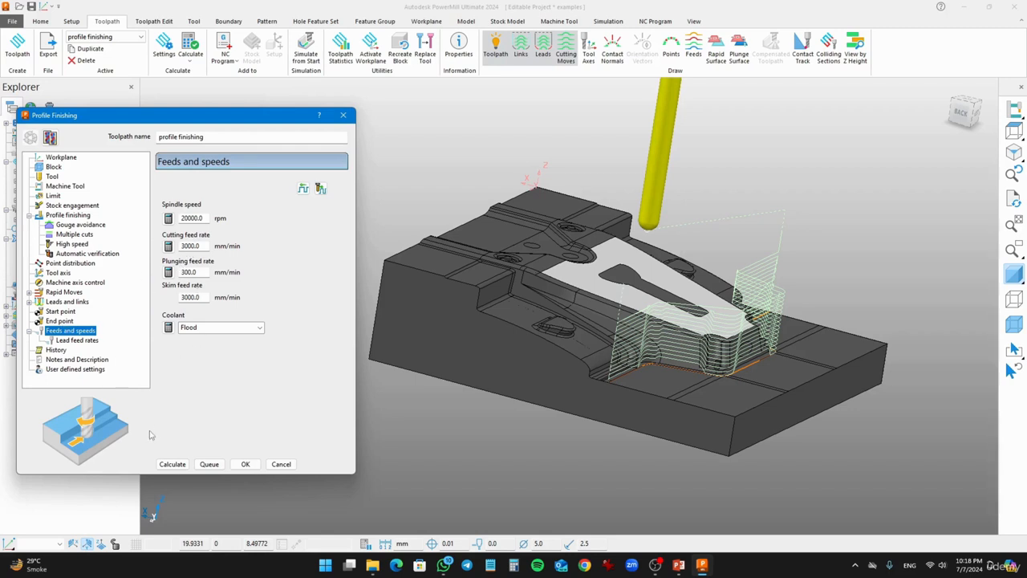
pyautogui.click(172, 463)
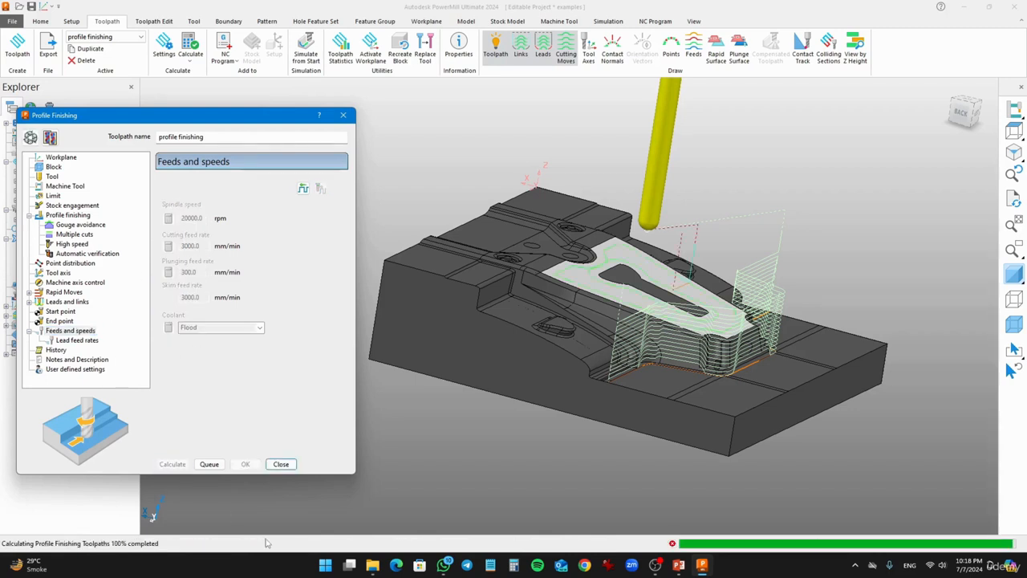
# - Simulate the profile finishing toolpath with the 5mm BN tool on the mould's top surface
pyautogui.moveTo(668, 237); pyautogui.dragTo(618, 343, button='middle')
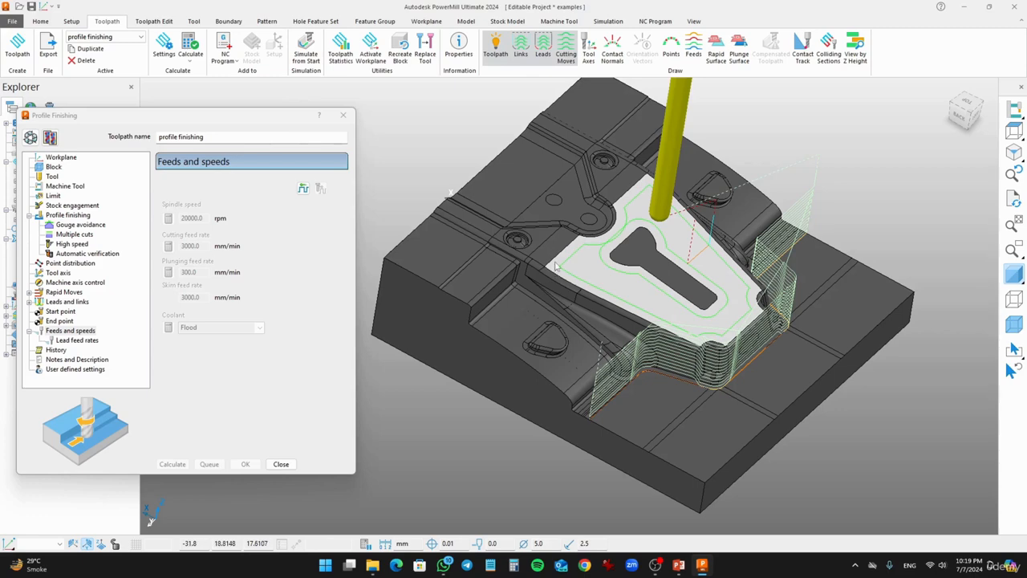
pyautogui.scroll(3, 591, 275)
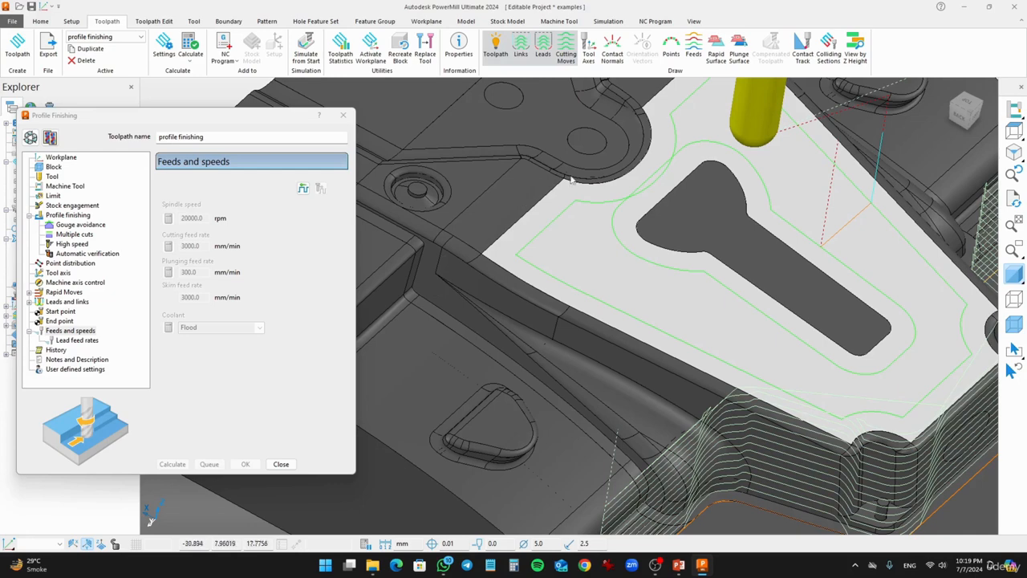
pyautogui.click(608, 21)
pyautogui.click(80, 37)
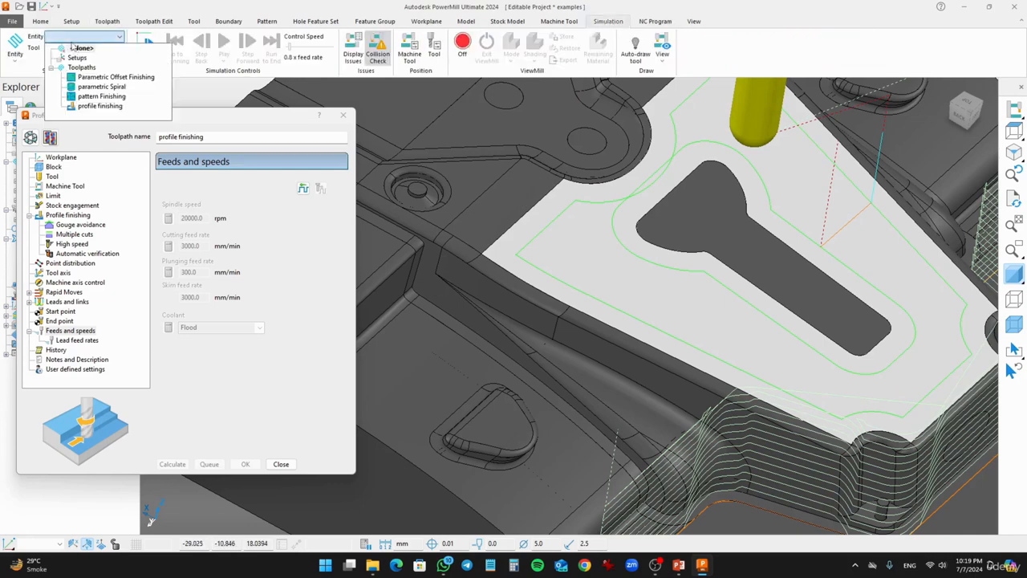
pyautogui.click(99, 105)
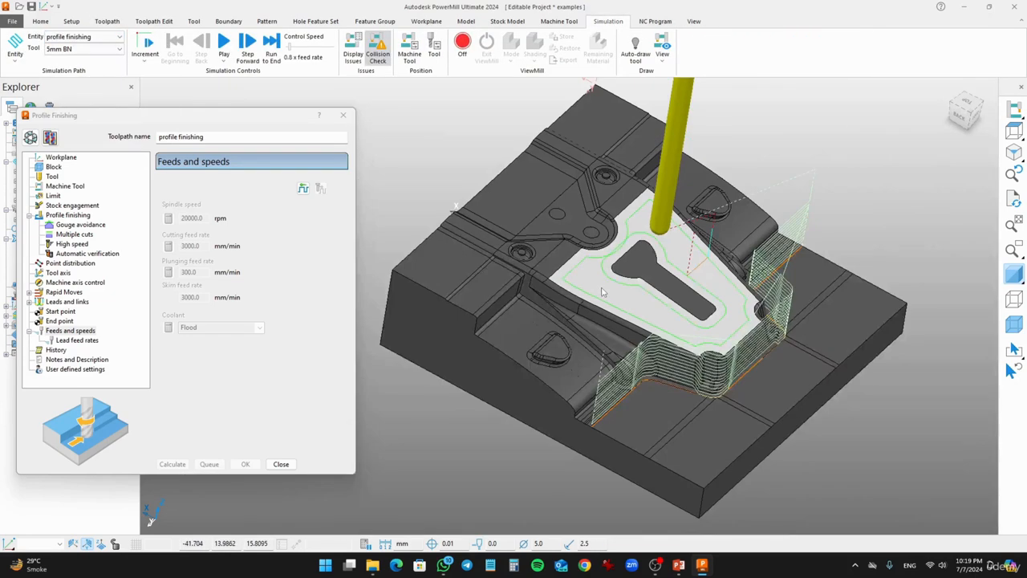
pyautogui.moveTo(567, 312); pyautogui.dragTo(563, 262, button='middle')
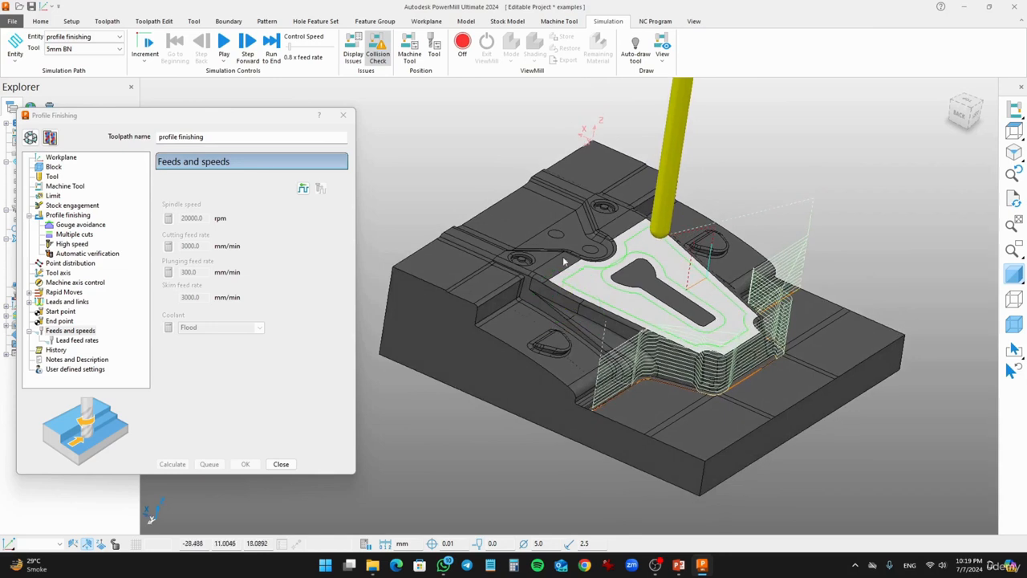
pyautogui.click(227, 47)
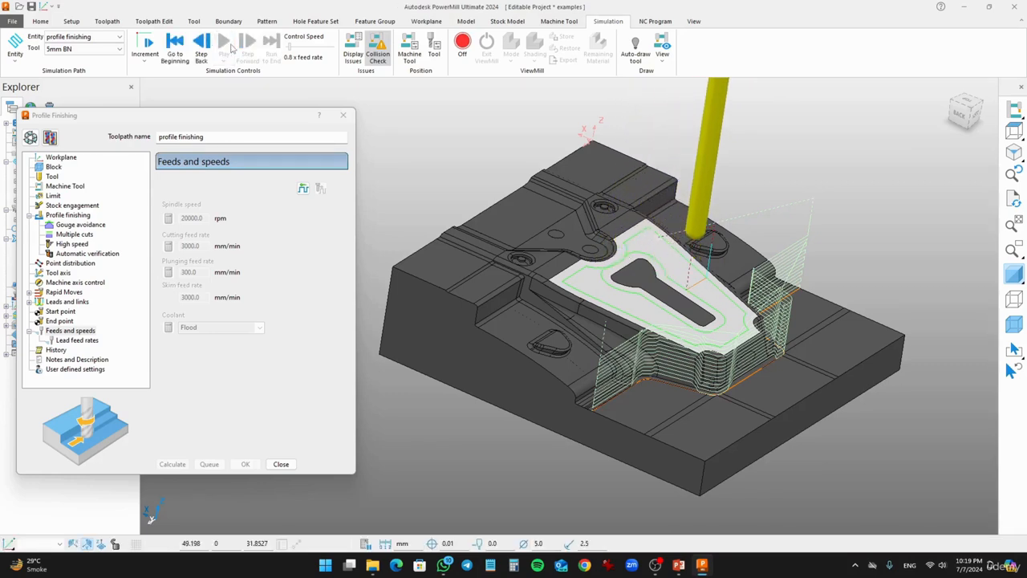
# - Examine the simulated toolpath around the top surface edge from closer up
pyautogui.moveTo(658, 329); pyautogui.dragTo(779, 302, button='middle')
pyautogui.scroll(3, 739, 307)
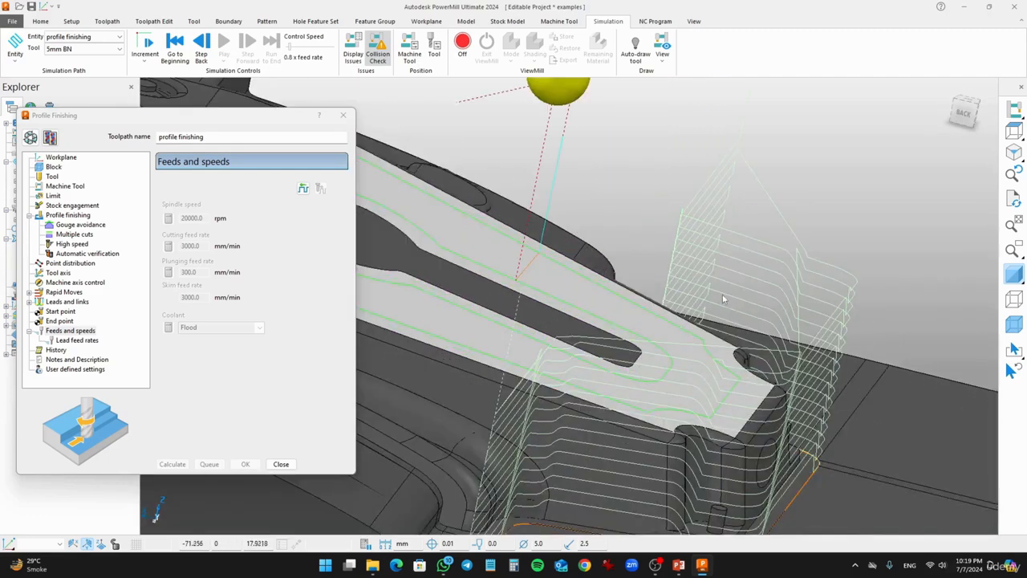
pyautogui.scroll(-5, 737, 321)
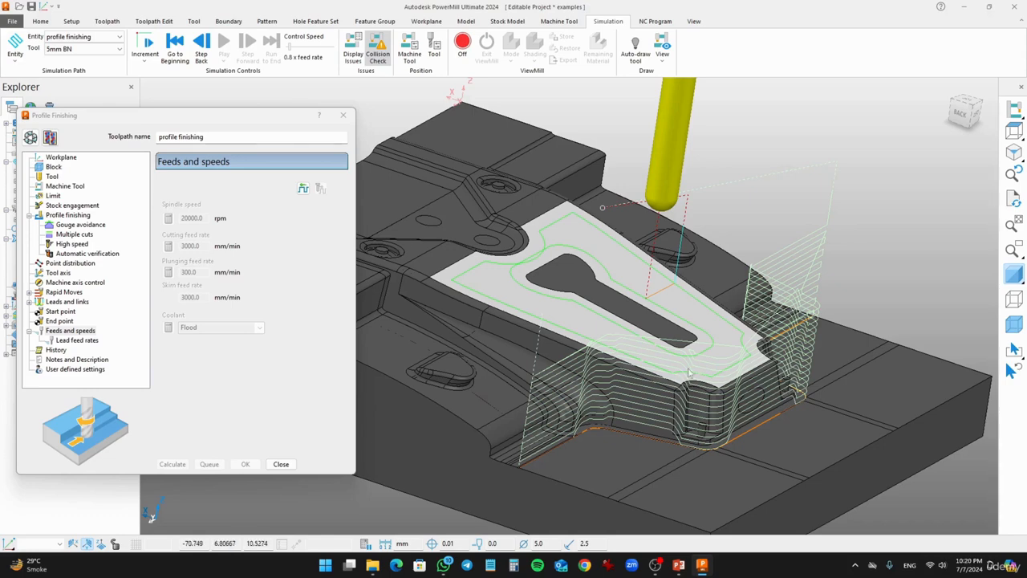
# - Unlock the toolpath settings, reselect the upper flat surface, and recalculate the profile finishing toolpath
pyautogui.click(30, 139)
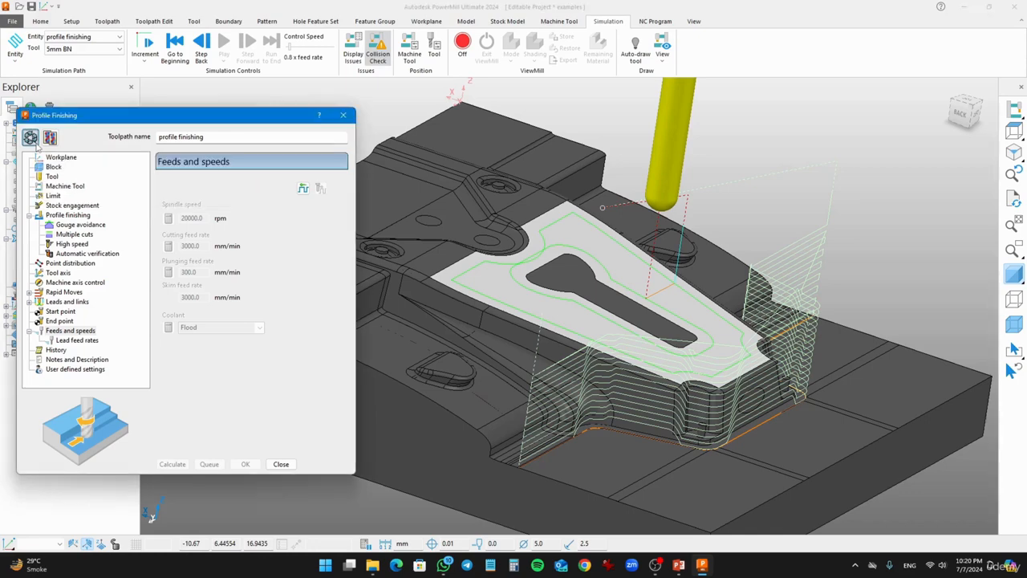
pyautogui.click(552, 270)
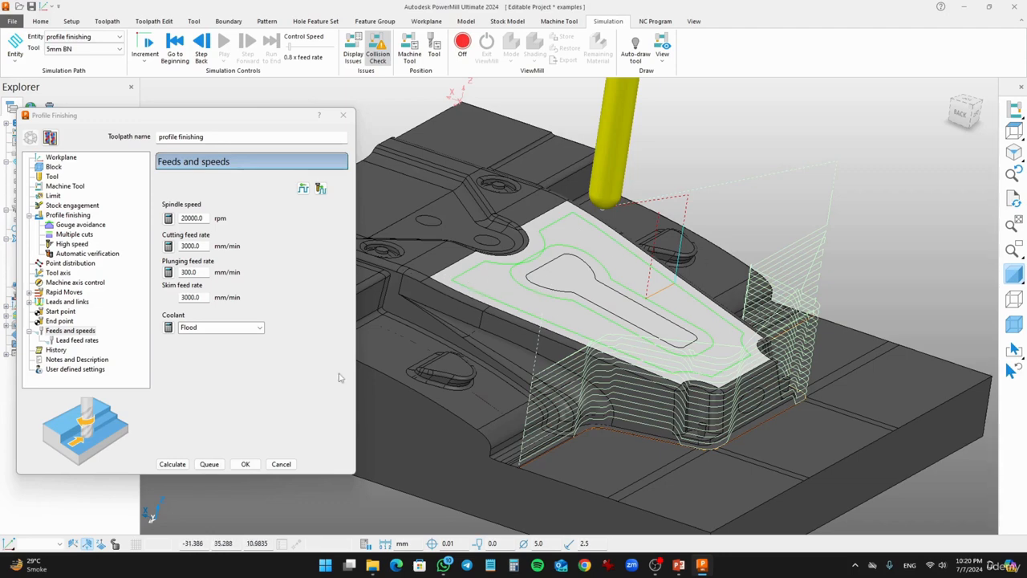
pyautogui.click(172, 464)
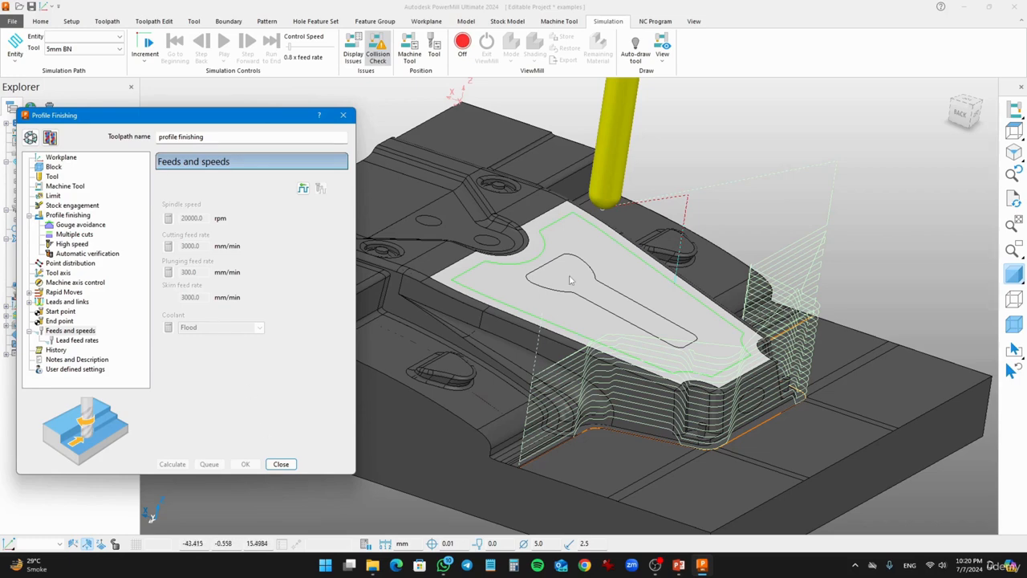
# - Set the drive curve radial offset to 2.5 and recalculate the toolpath
pyautogui.scroll(2, 570, 280)
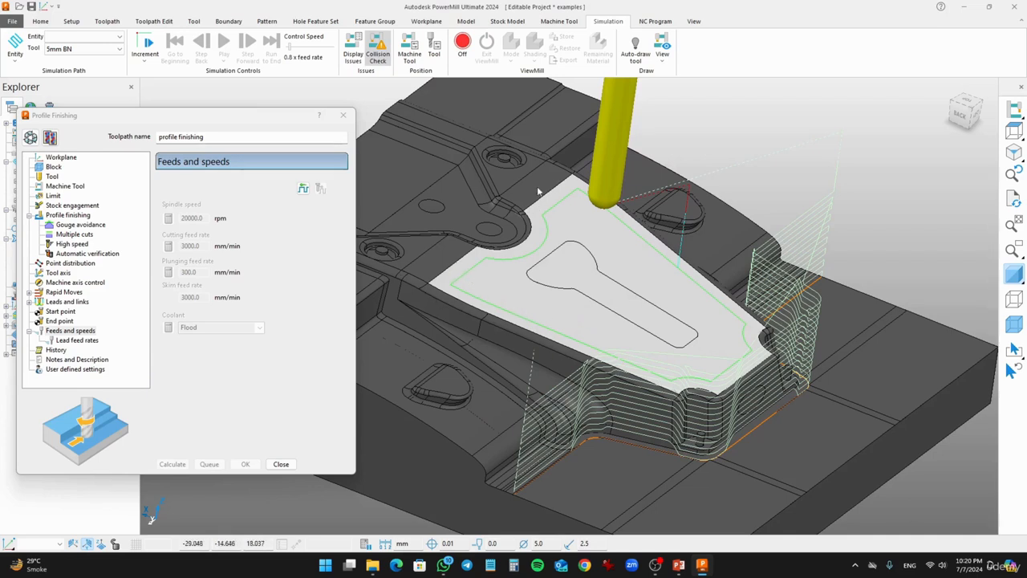
pyautogui.click(30, 137)
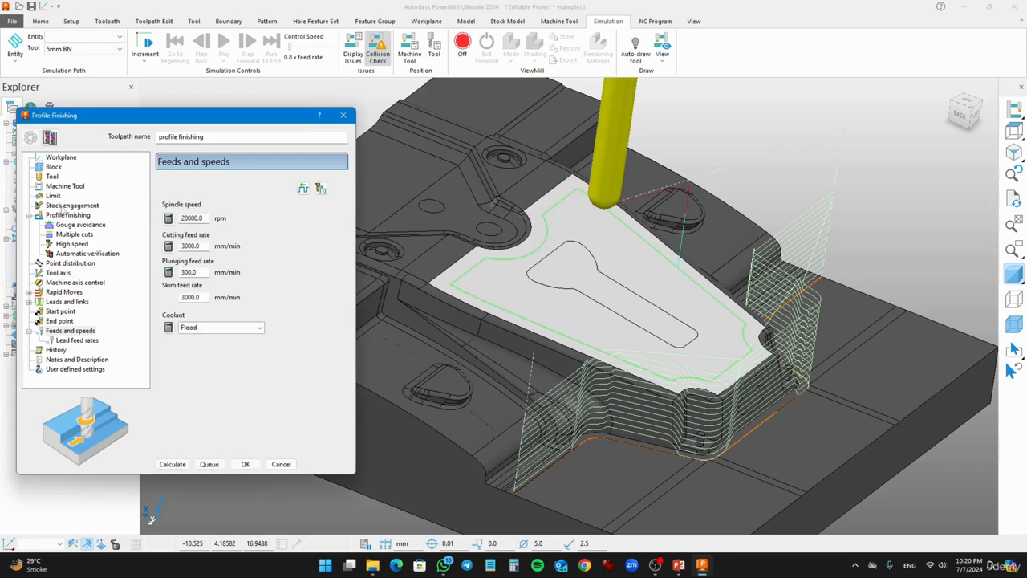
pyautogui.click(69, 217)
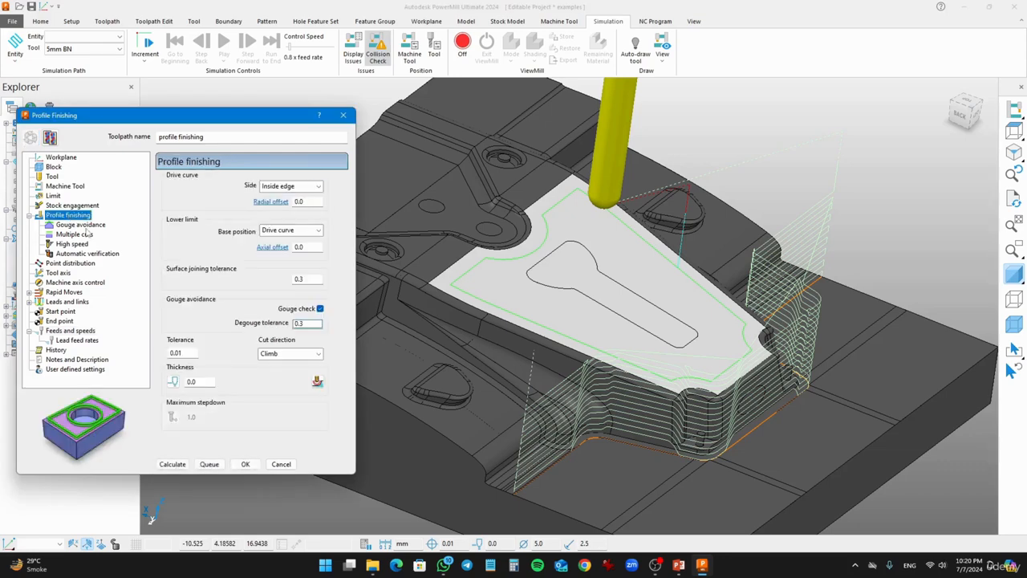
pyautogui.doubleClick(317, 201)
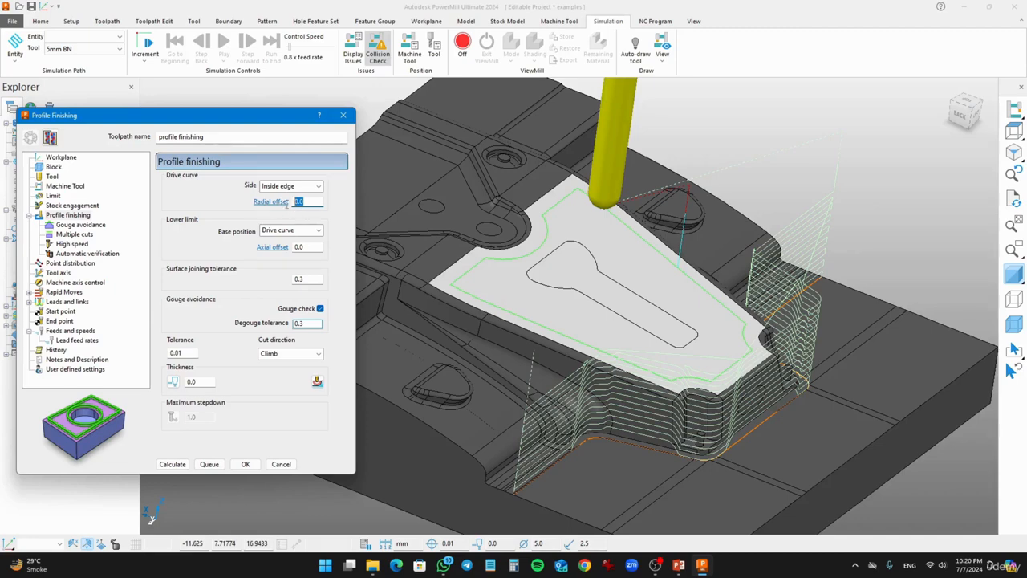
pyautogui.write('2.5')
pyautogui.click(173, 464)
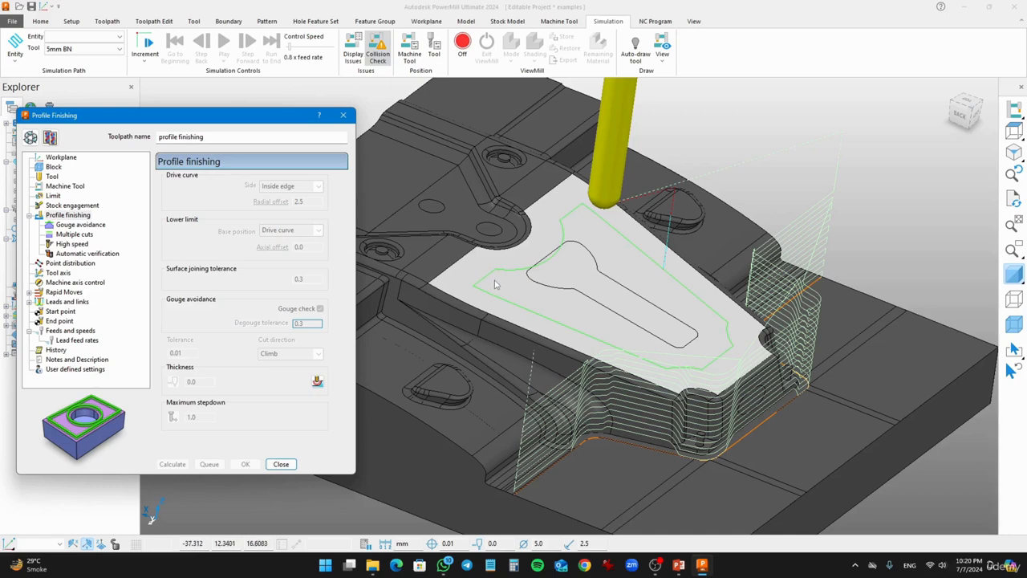
# - Set the drive curve radial offset to -2.5 and recalculate the toolpath
pyautogui.click(30, 137)
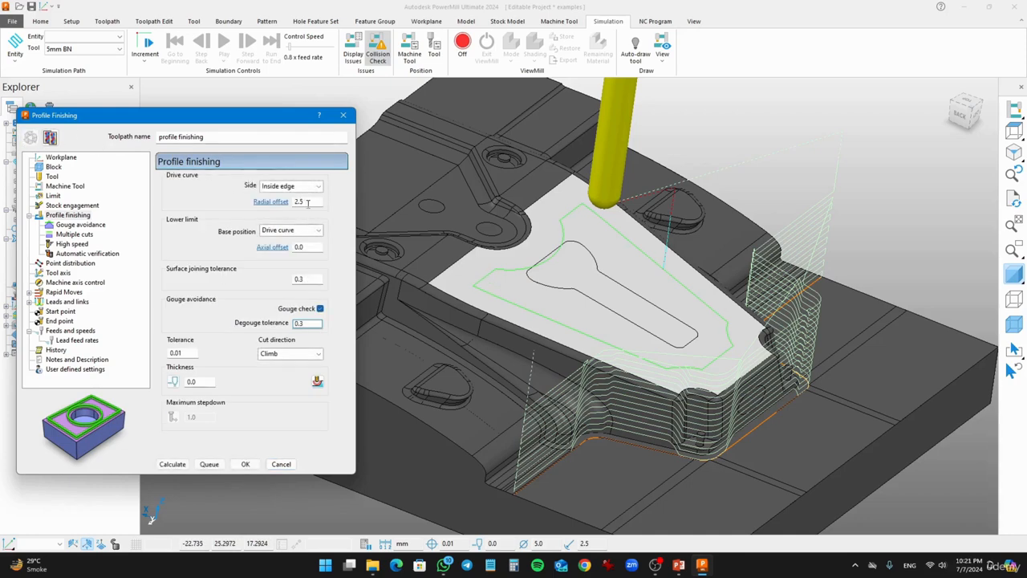
pyautogui.doubleClick(303, 201)
pyautogui.write('2')
pyautogui.click(172, 464)
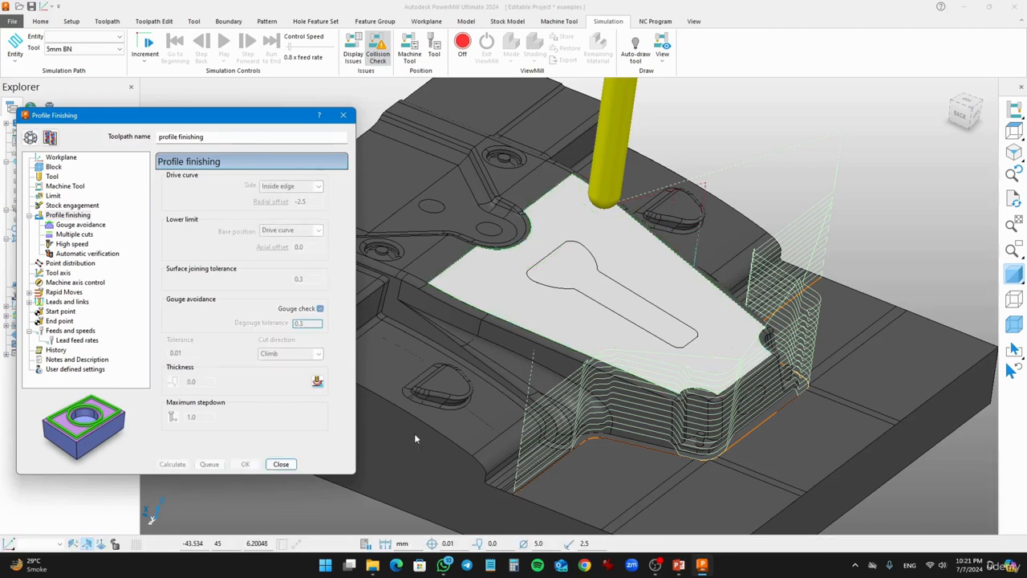
# - Simulate the updated profile finishing toolpath along the top surface edge
pyautogui.scroll(3, 454, 270)
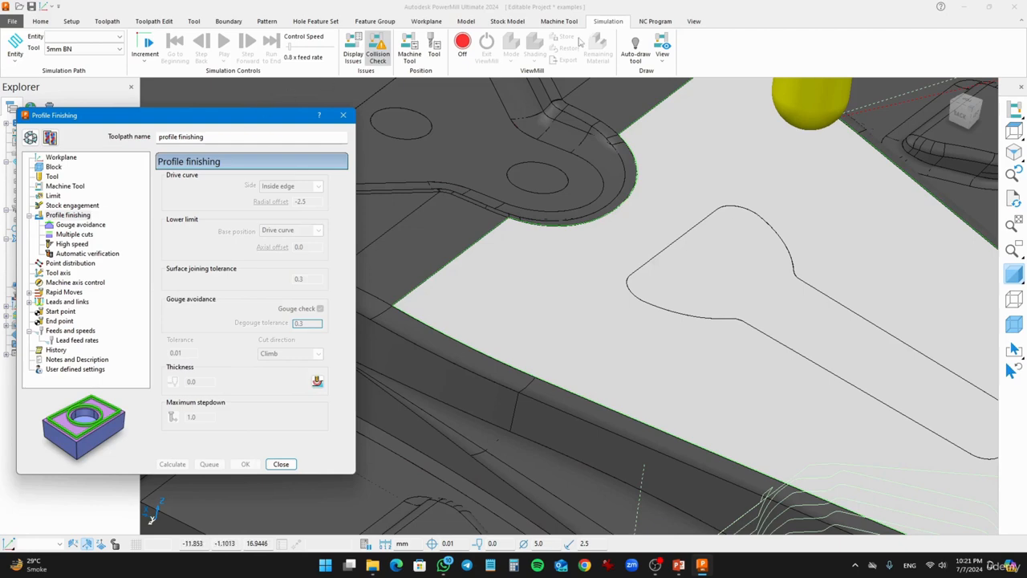
pyautogui.click(113, 37)
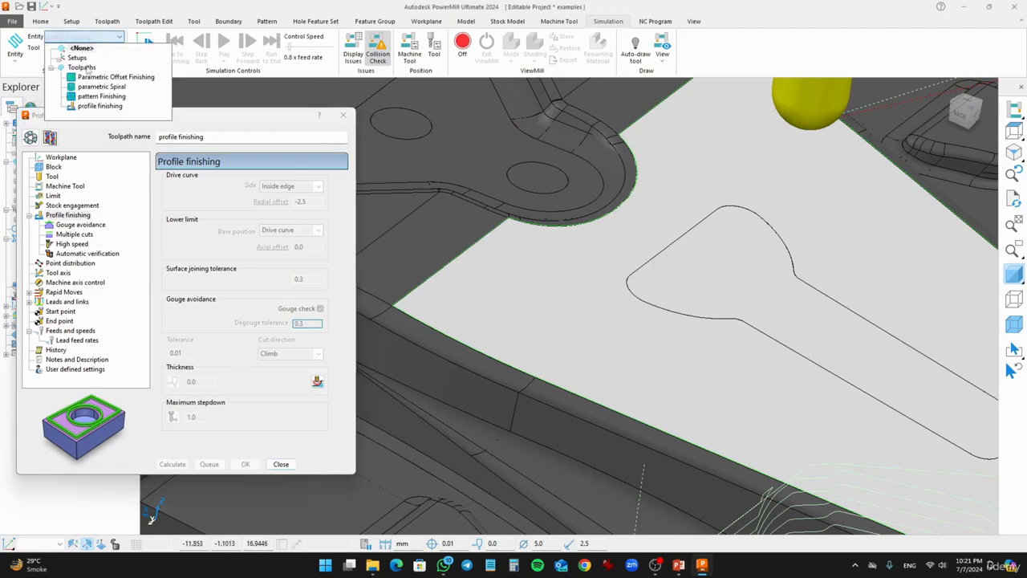
pyautogui.click(81, 113)
pyautogui.click(224, 41)
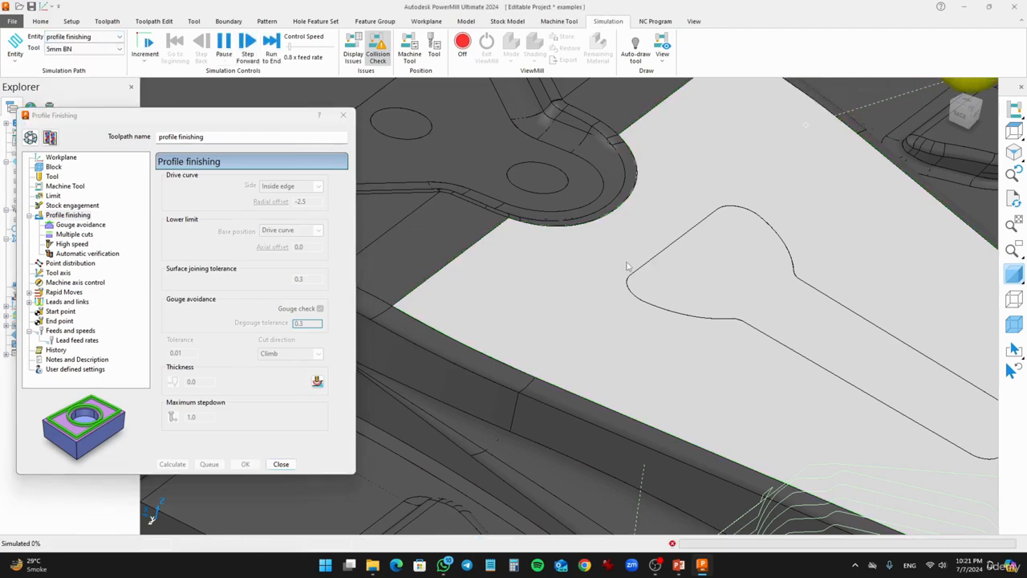
pyautogui.scroll(-3, 642, 305)
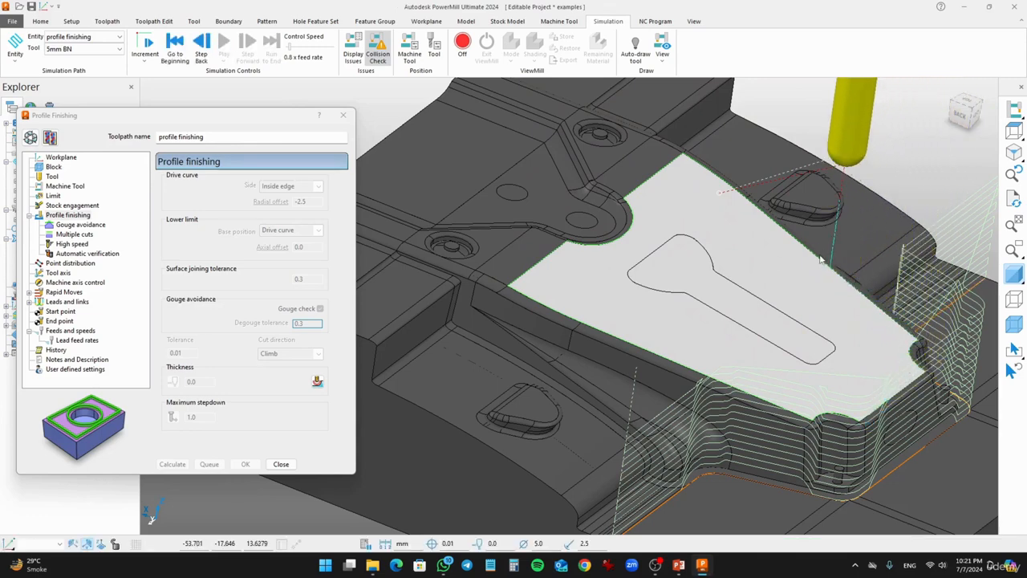
# - Unlock the settings, set the multiple cuts mode to Offset down, and try to recalculate the toolpath
pyautogui.click(31, 137)
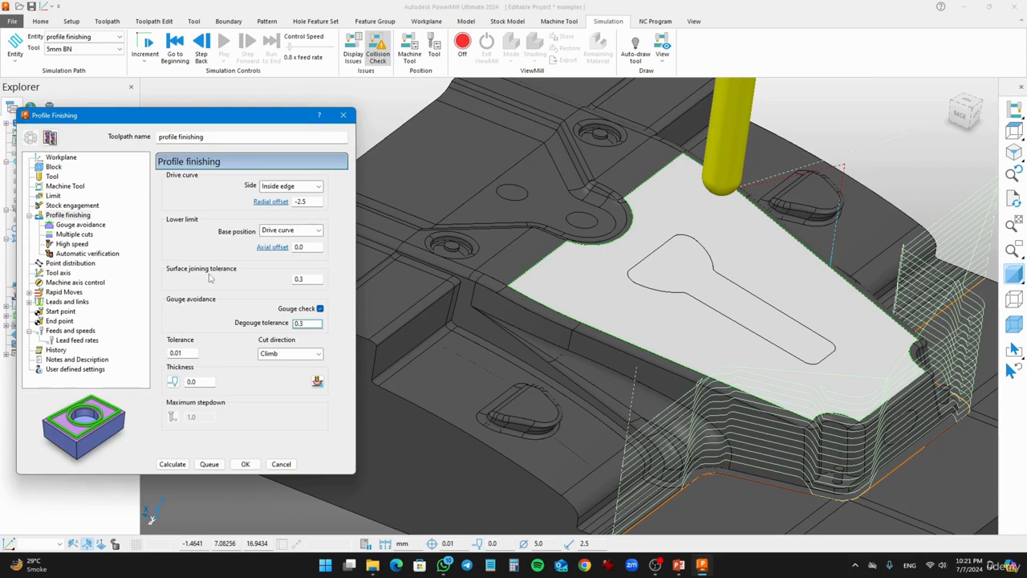
pyautogui.click(303, 185)
pyautogui.click(186, 213)
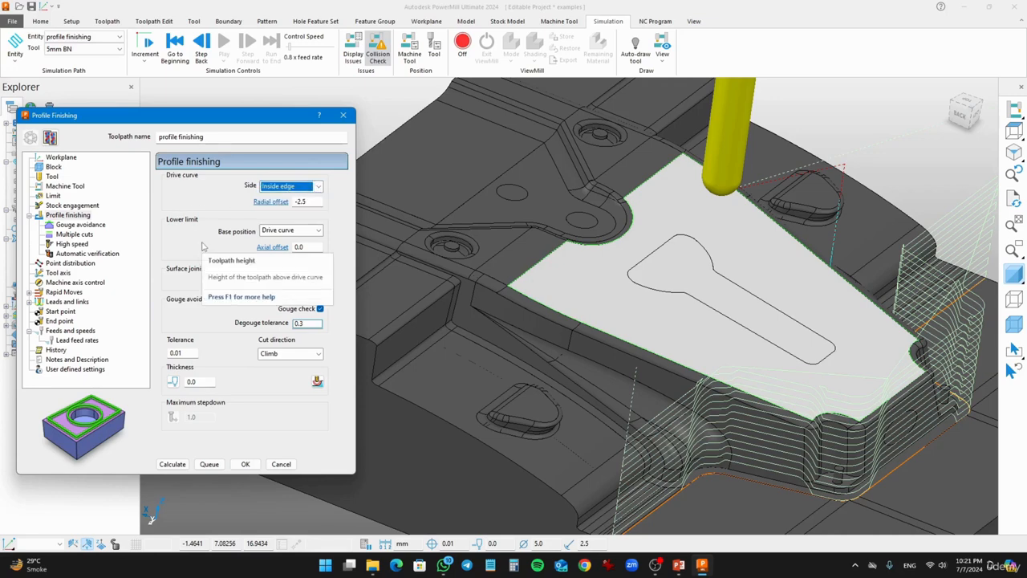
pyautogui.click(74, 235)
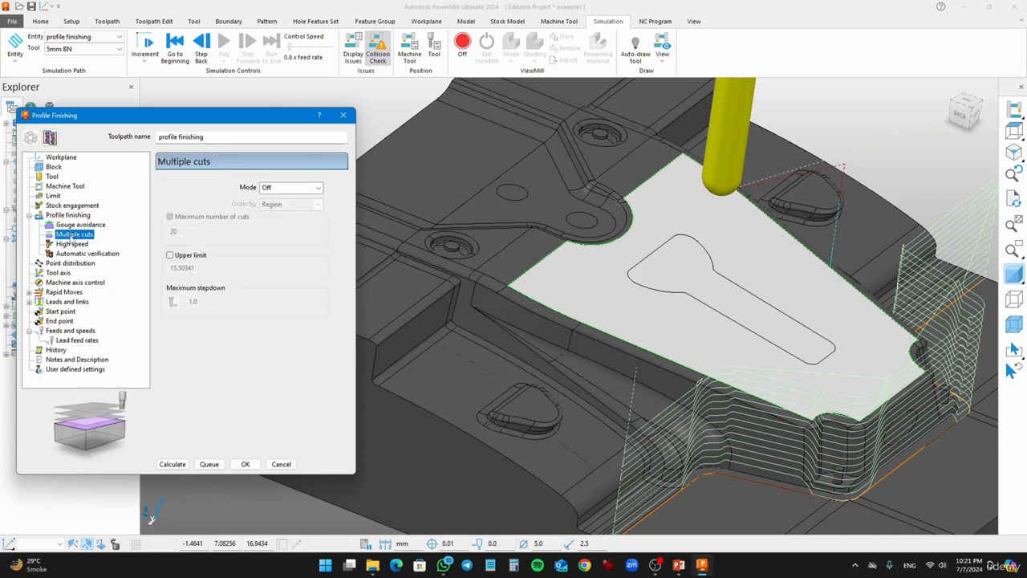
pyautogui.click(279, 188)
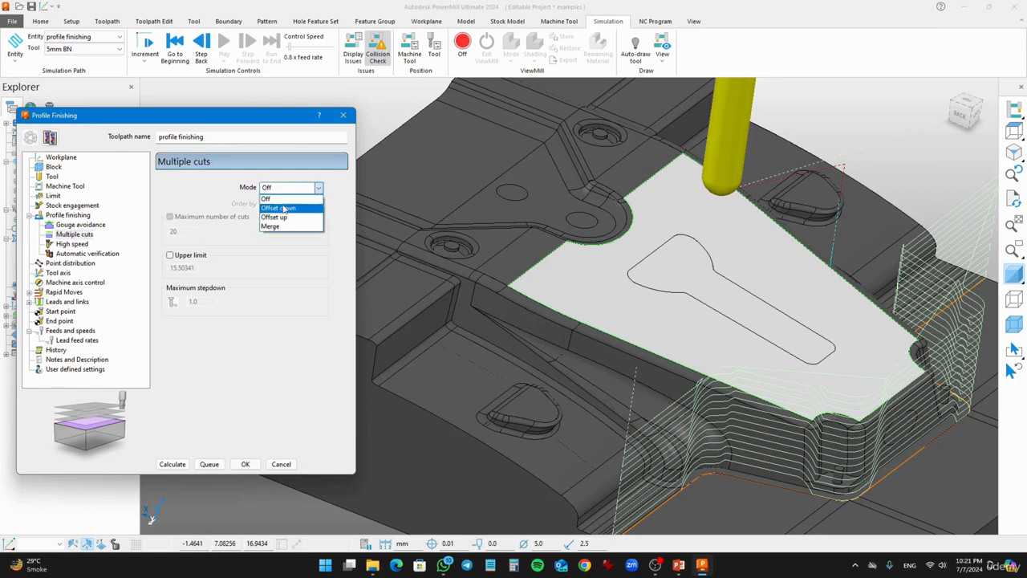
pyautogui.click(280, 208)
pyautogui.click(181, 465)
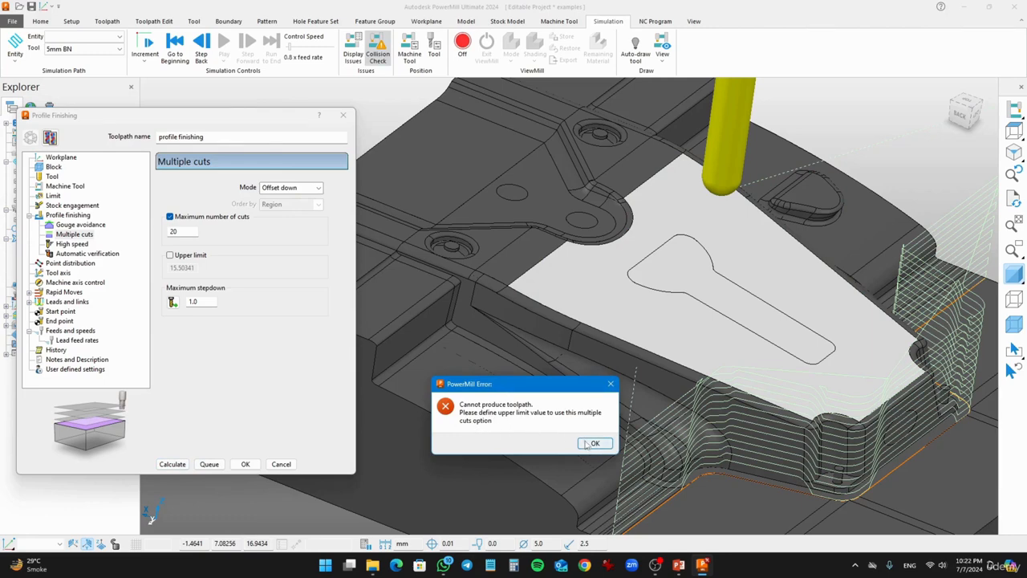
pyautogui.click(594, 444)
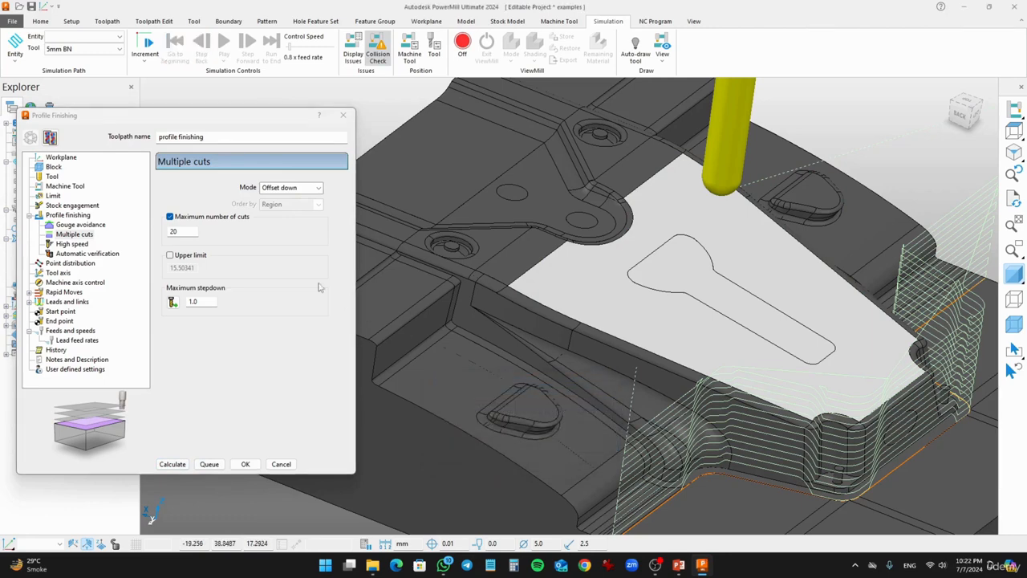
# - Enable the upper limit for multiple cuts and recalculate the profile finishing toolpath
pyautogui.click(169, 256)
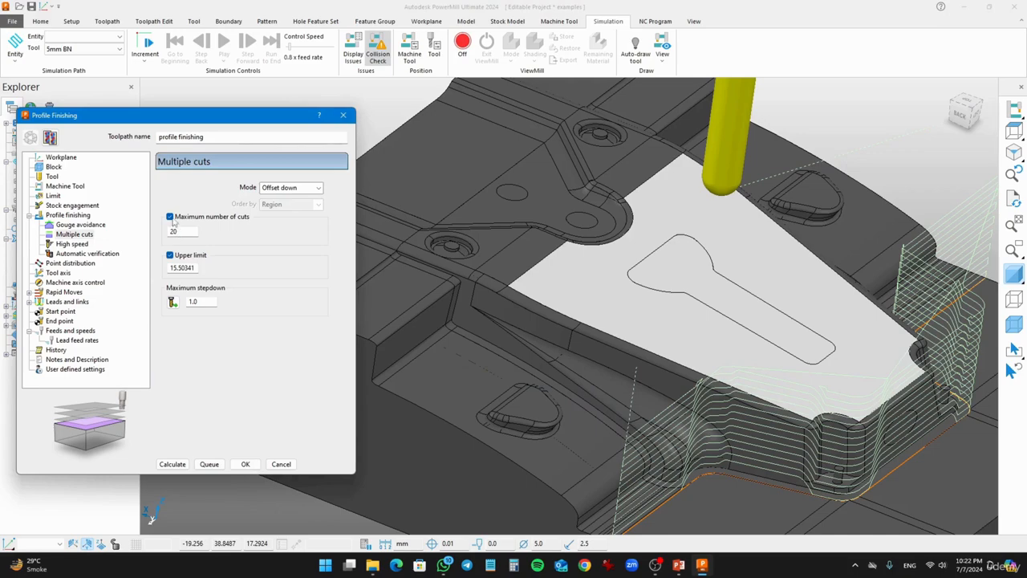
pyautogui.click(171, 464)
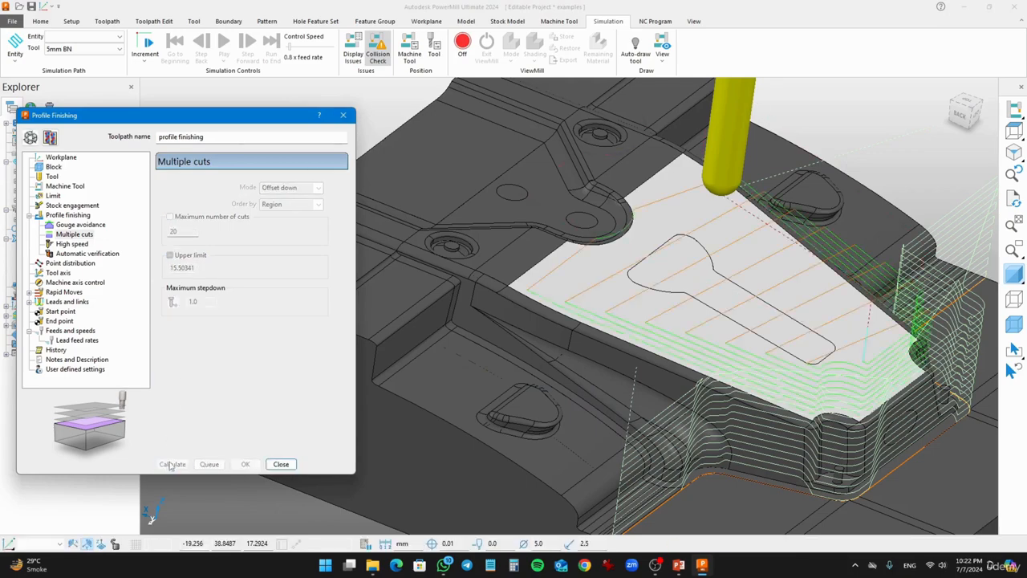
pyautogui.moveTo(684, 377); pyautogui.dragTo(819, 287, button='middle')
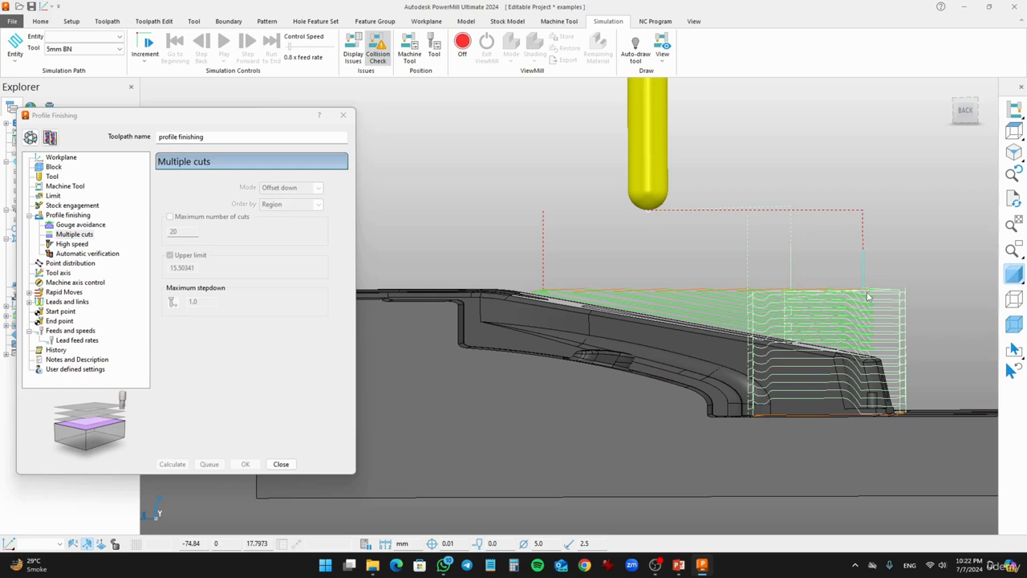
pyautogui.moveTo(950, 393); pyautogui.dragTo(889, 459, button='middle')
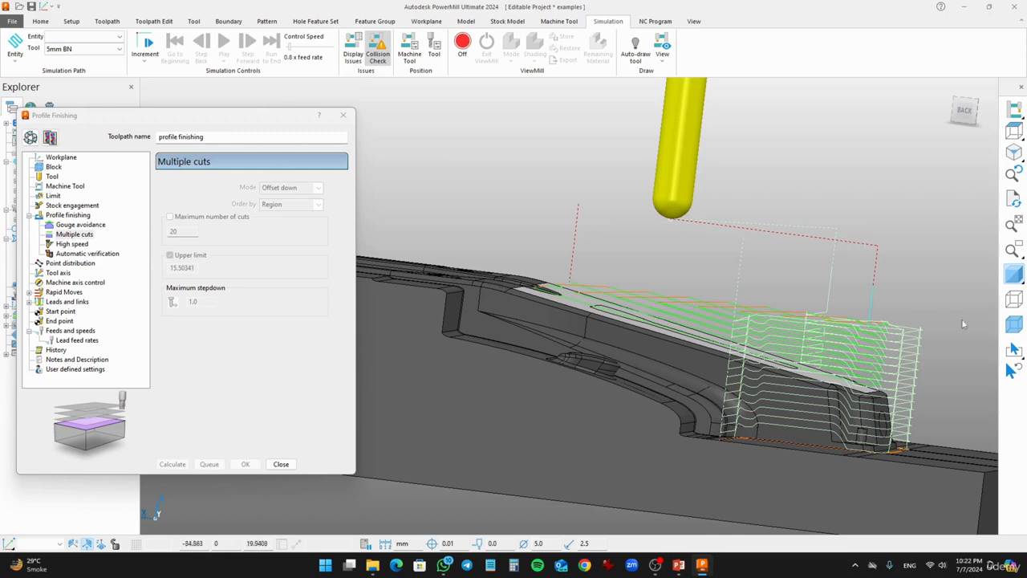
pyautogui.moveTo(762, 356); pyautogui.dragTo(852, 317, button='middle')
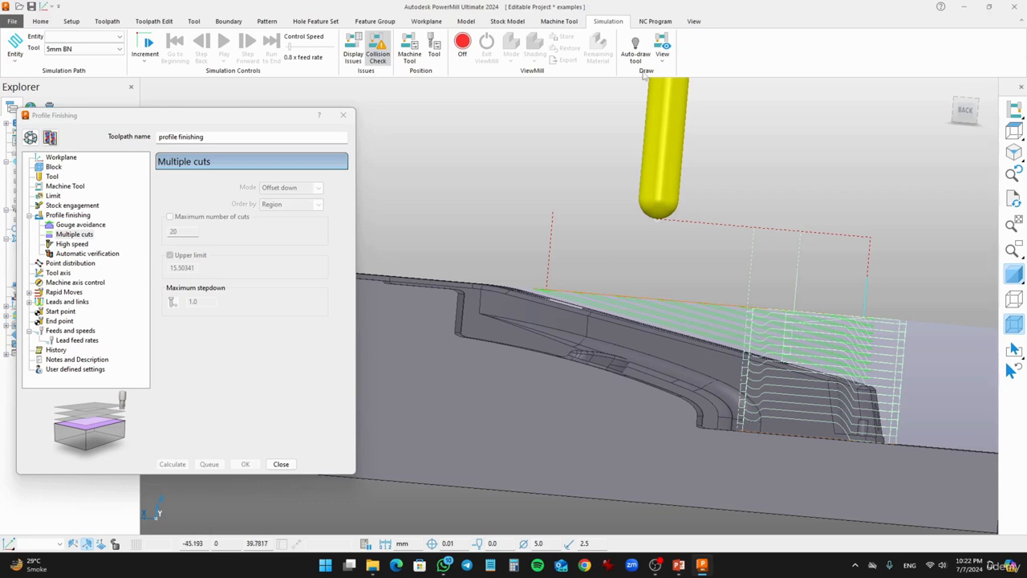
# - Select the profile finishing toolpath for simulation and play it
pyautogui.click(105, 37)
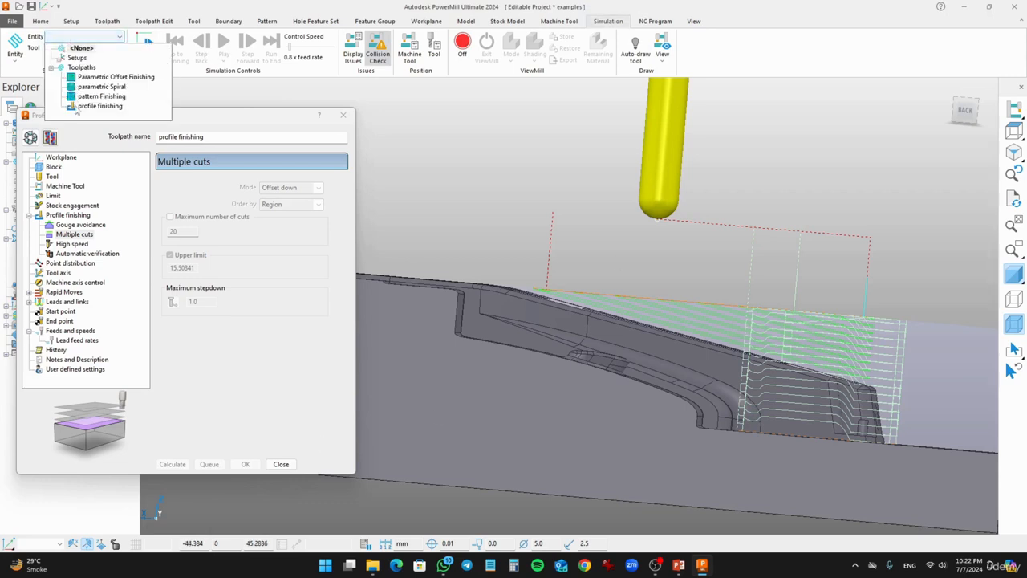
pyautogui.click(99, 106)
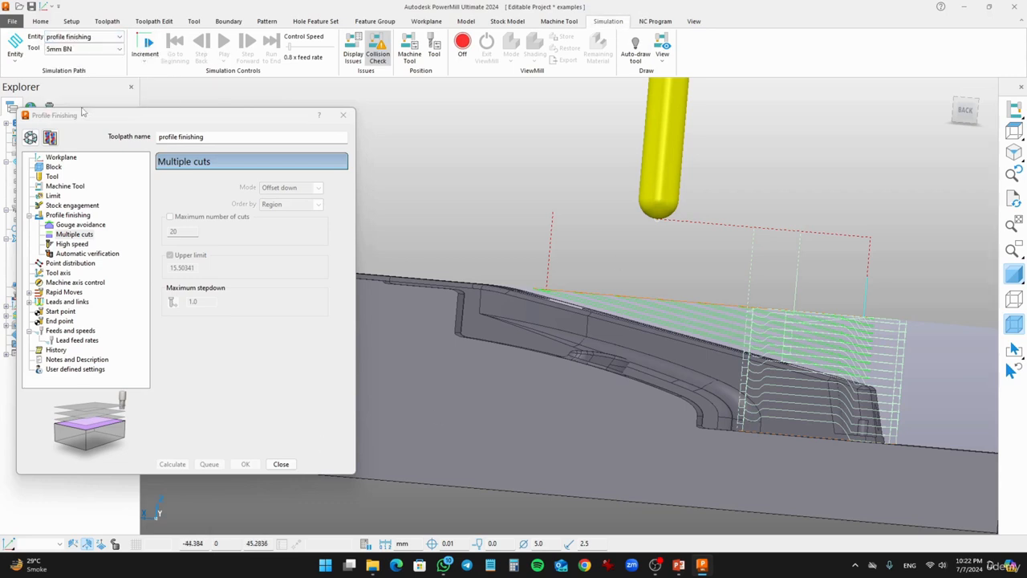
pyautogui.click(223, 45)
pyautogui.moveTo(594, 271); pyautogui.dragTo(608, 308, button='middle')
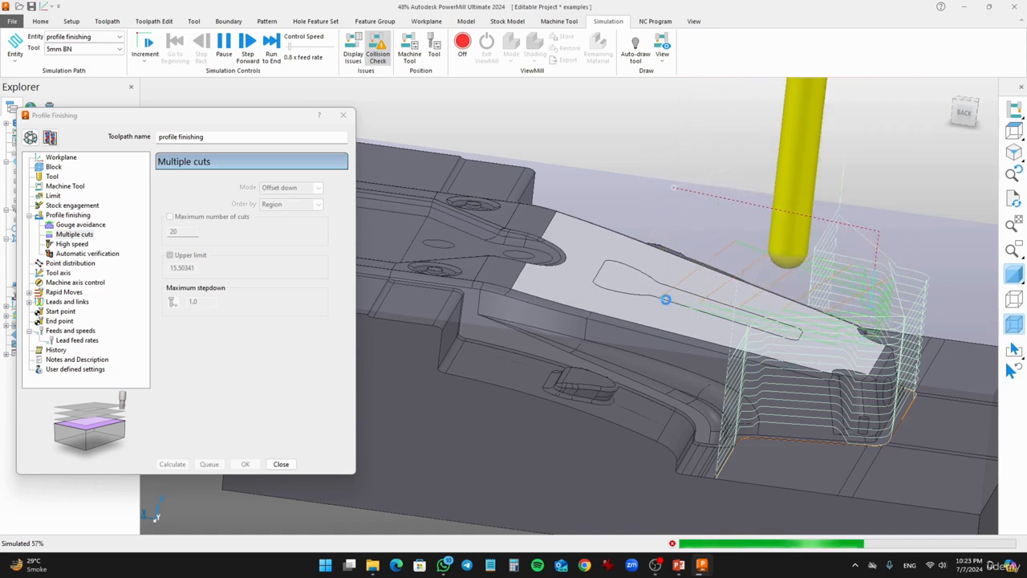
pyautogui.moveTo(673, 389); pyautogui.dragTo(715, 341, button='middle')
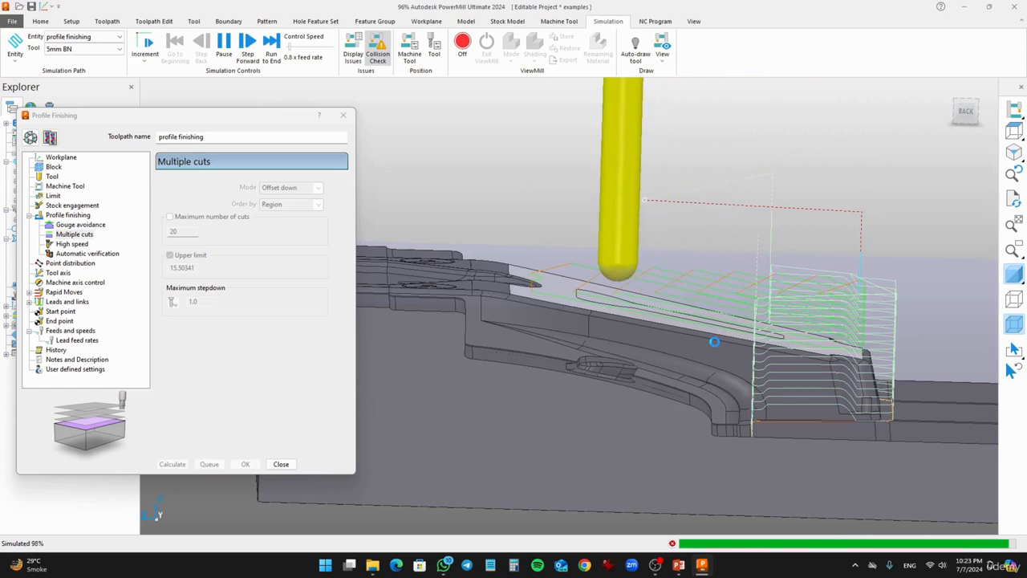
# - Close the Profile Finishing dialog and switch the model's shading to inspect the multiple-cut toolpath
pyautogui.click(281, 464)
pyautogui.moveTo(714, 353); pyautogui.dragTo(610, 391, button='middle')
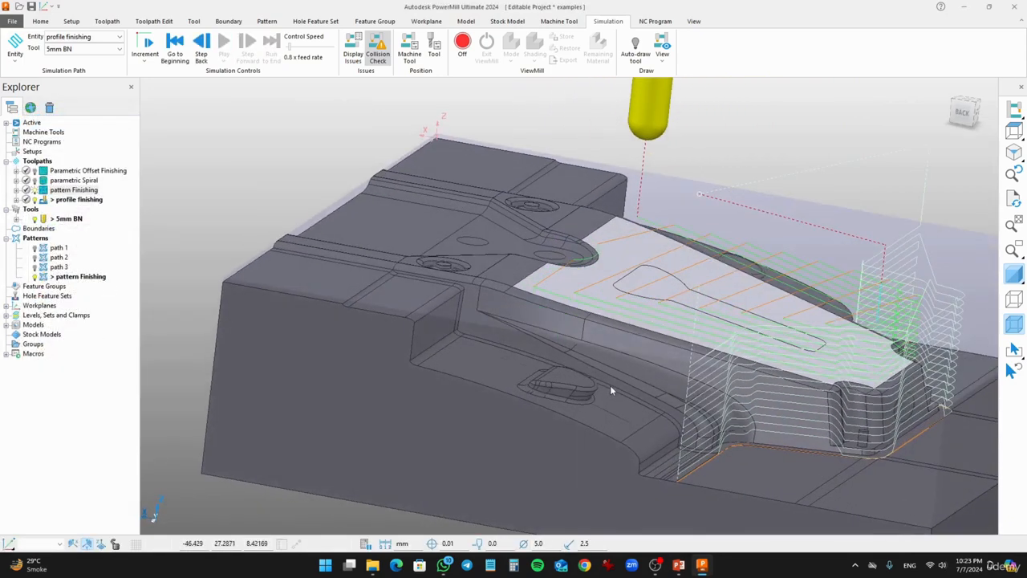
pyautogui.click(1014, 325)
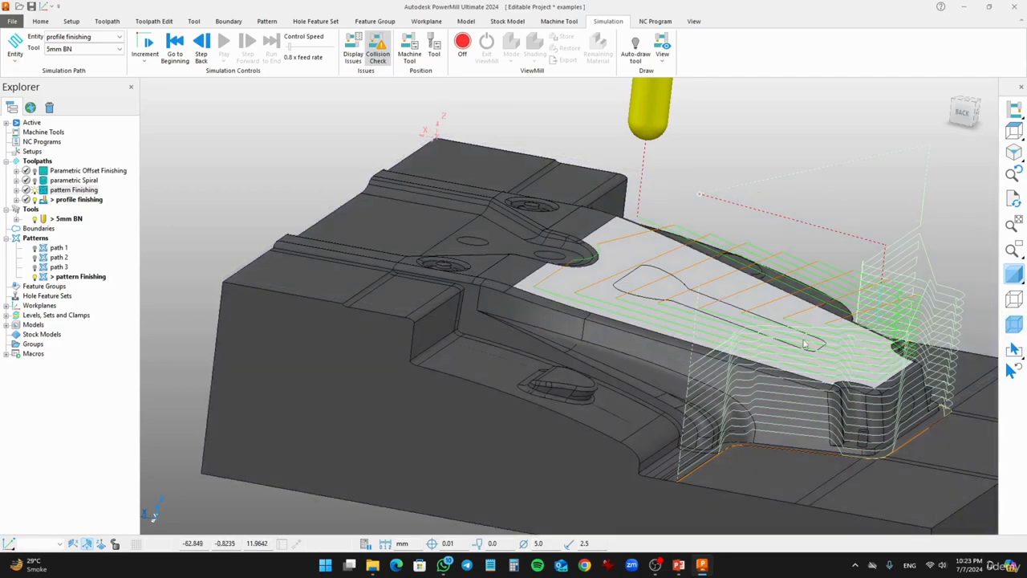
pyautogui.moveTo(758, 353); pyautogui.dragTo(630, 429, button='middle')
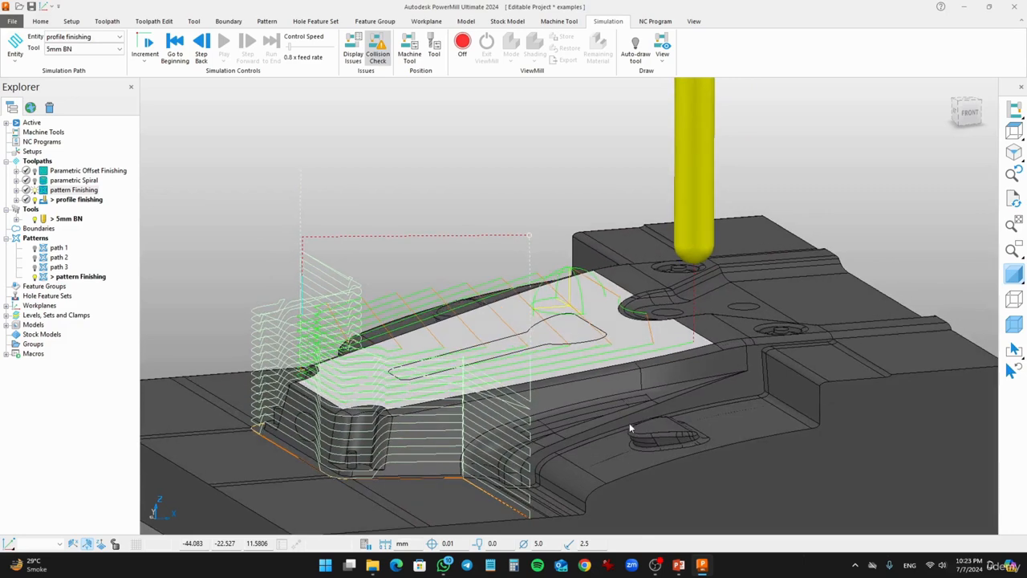